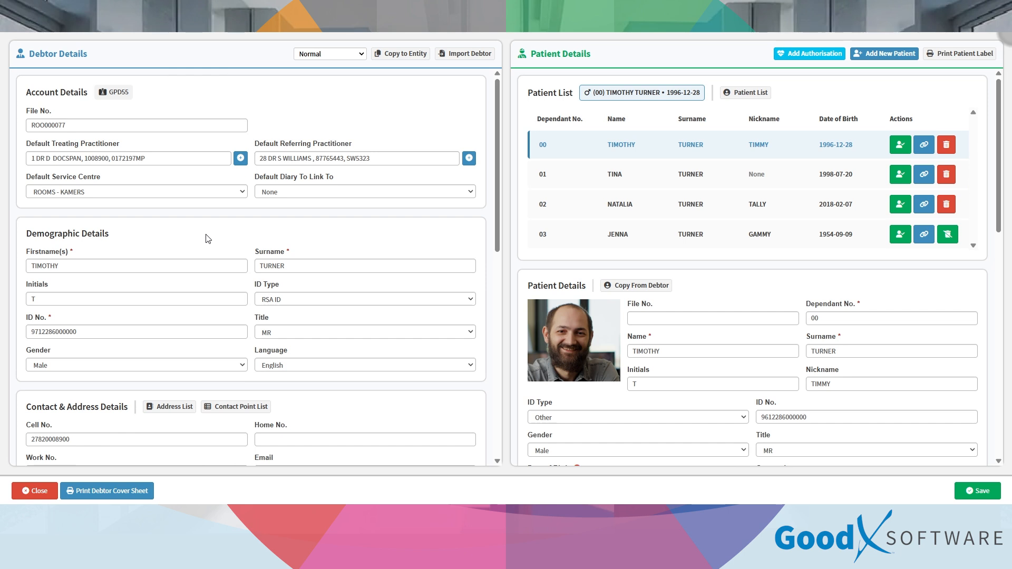
Step: Review the debtor status options, keeping Normal, and cancel copying the debtor to an entity
{"action": "left_click", "coordinate": [741, 303]}
{"action": "left_click", "coordinate": [348, 54]}
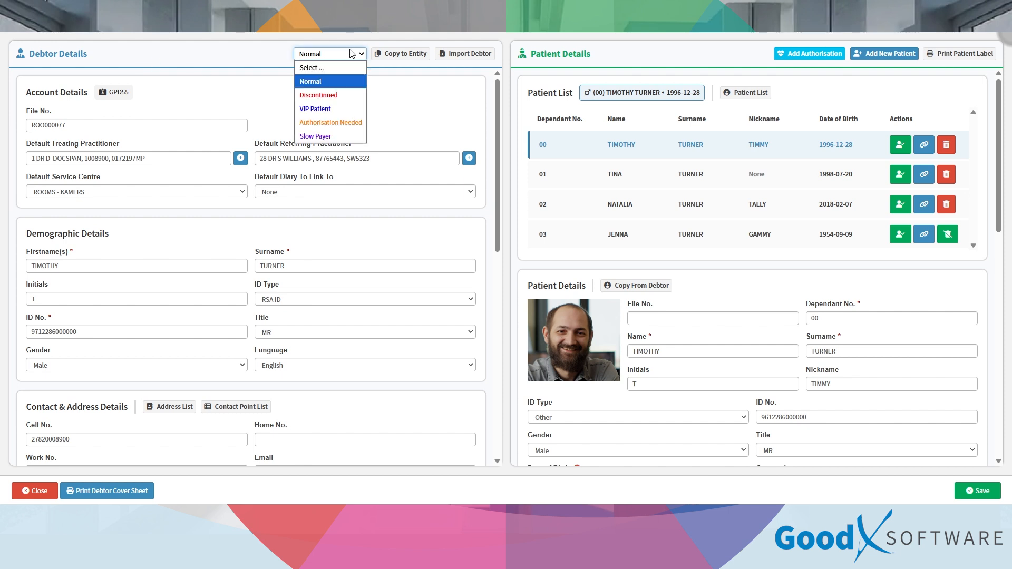
{"action": "left_click", "coordinate": [345, 53]}
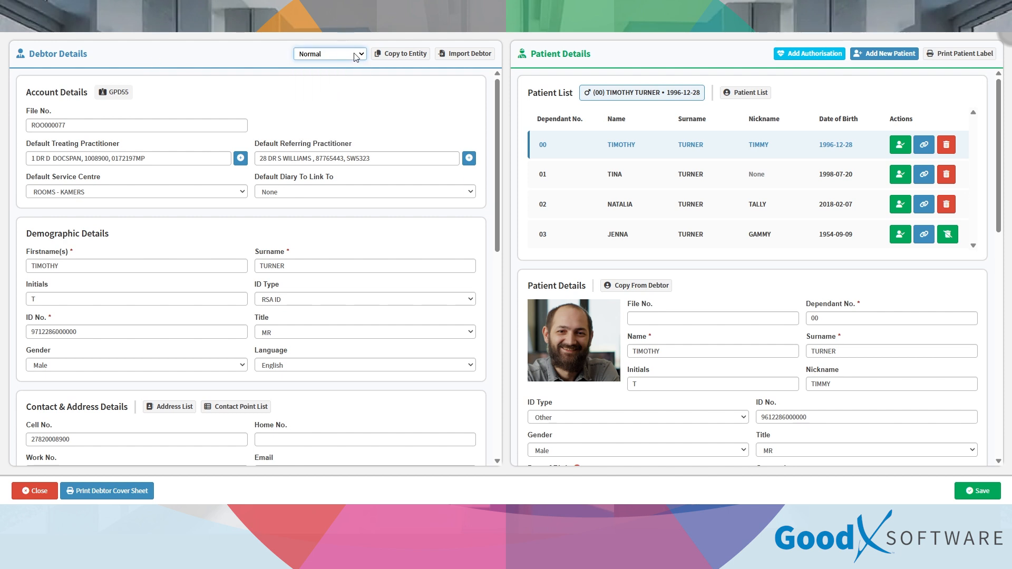
{"action": "left_click", "coordinate": [399, 54]}
{"action": "left_click", "coordinate": [393, 161]}
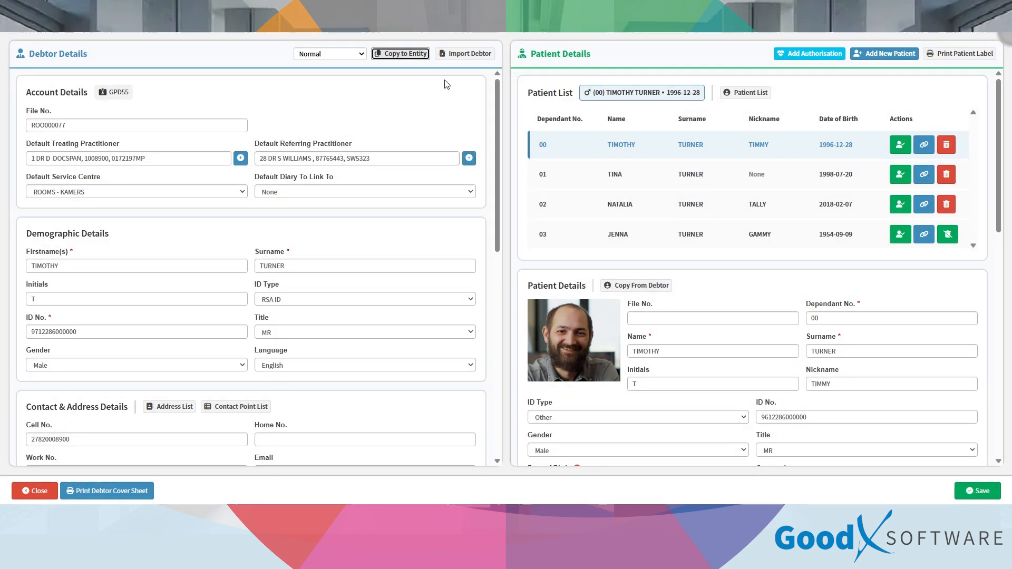
Step: In the debtor import dialog, browse the practitioner, service centre and diary lists without changing anything
{"action": "left_click", "coordinate": [463, 50]}
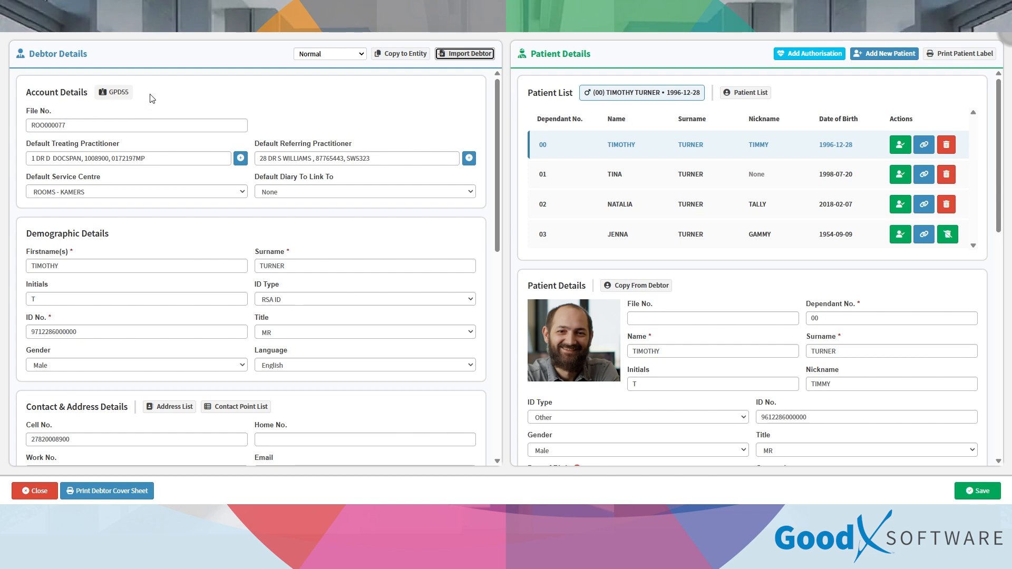
{"action": "left_click", "coordinate": [241, 158]}
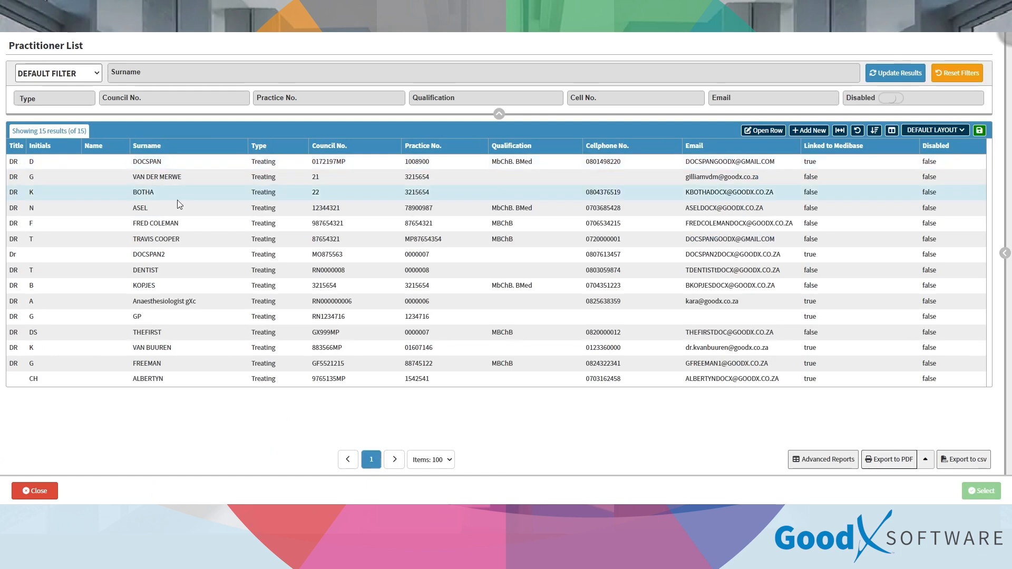
{"action": "left_click", "coordinate": [34, 491]}
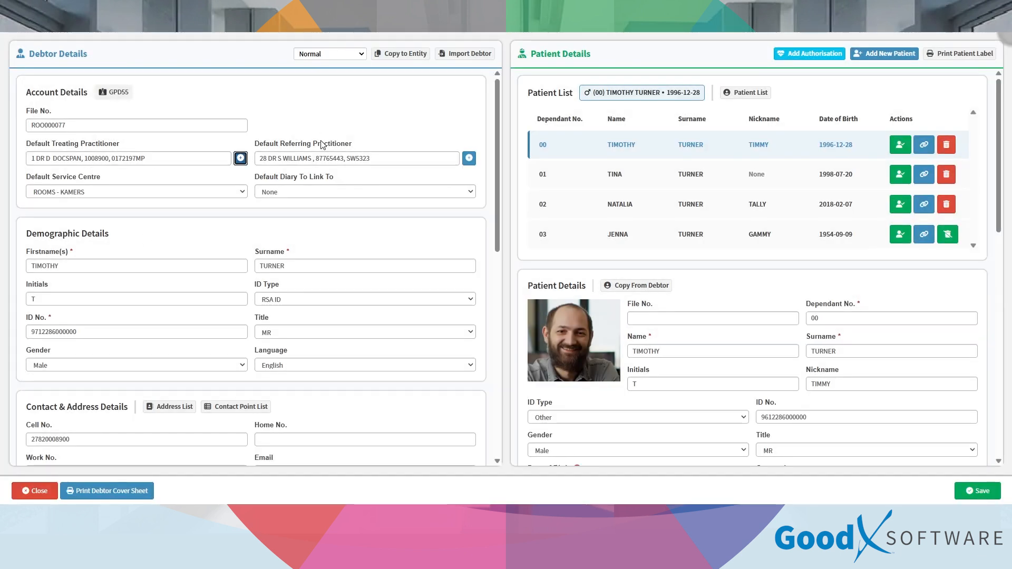
{"action": "left_click", "coordinate": [132, 189]}
{"action": "left_click", "coordinate": [132, 189]}
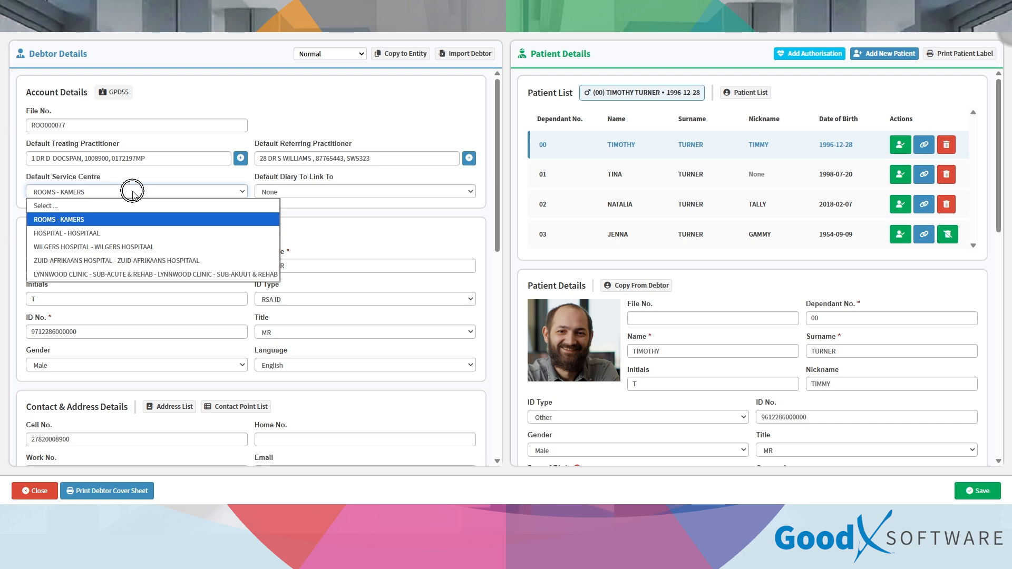
{"action": "left_click", "coordinate": [283, 192]}
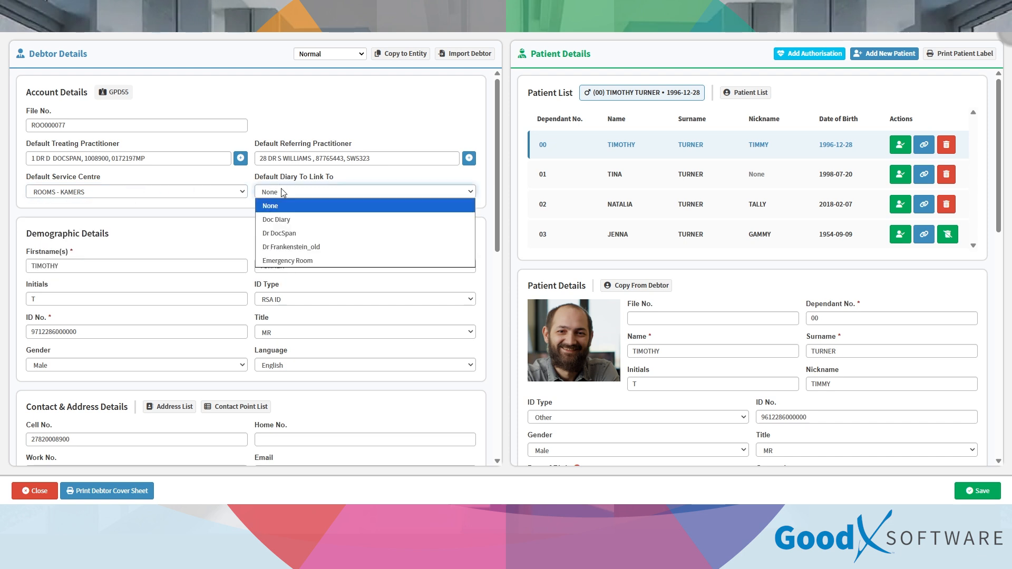
{"action": "left_click", "coordinate": [283, 191]}
Step: Scroll through the debtor details form and click several of its fields
{"action": "scroll", "coordinate": [156, 161], "scroll_direction": "down", "scroll_amount": 2}
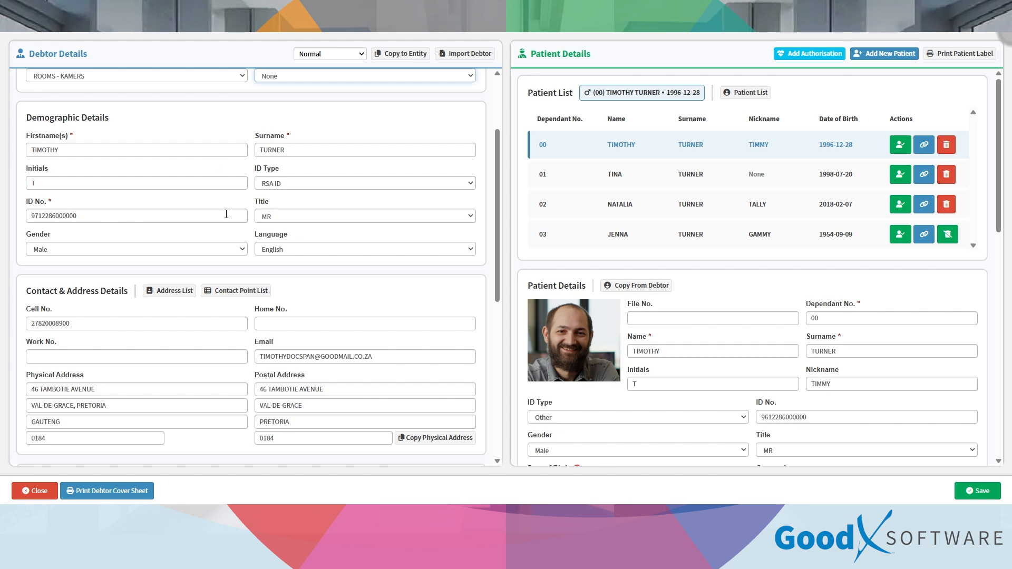
{"action": "scroll", "coordinate": [226, 213], "scroll_direction": "down", "scroll_amount": 2}
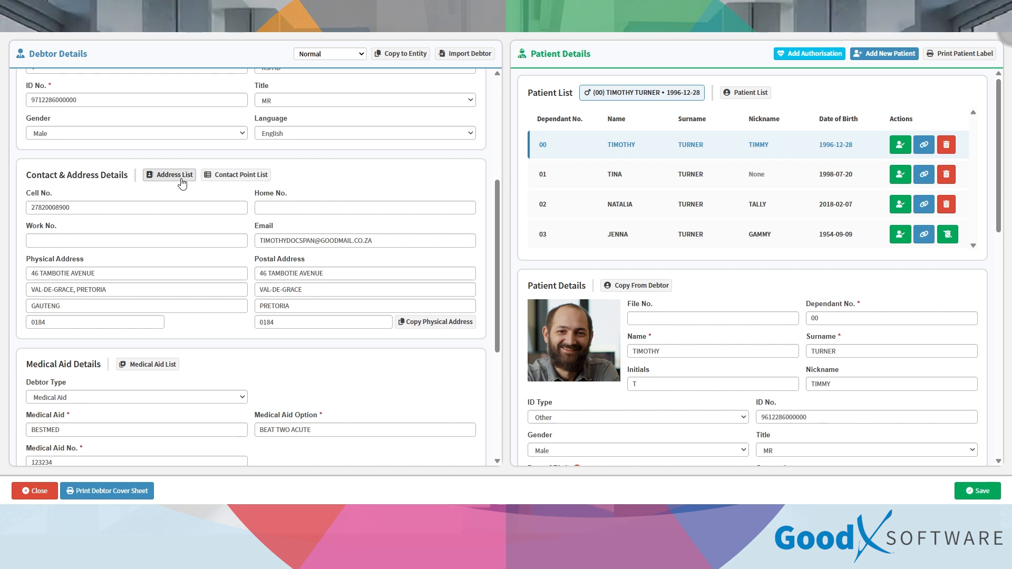
{"action": "scroll", "coordinate": [168, 237], "scroll_direction": "down", "scroll_amount": 2}
{"action": "left_click", "coordinate": [161, 250]}
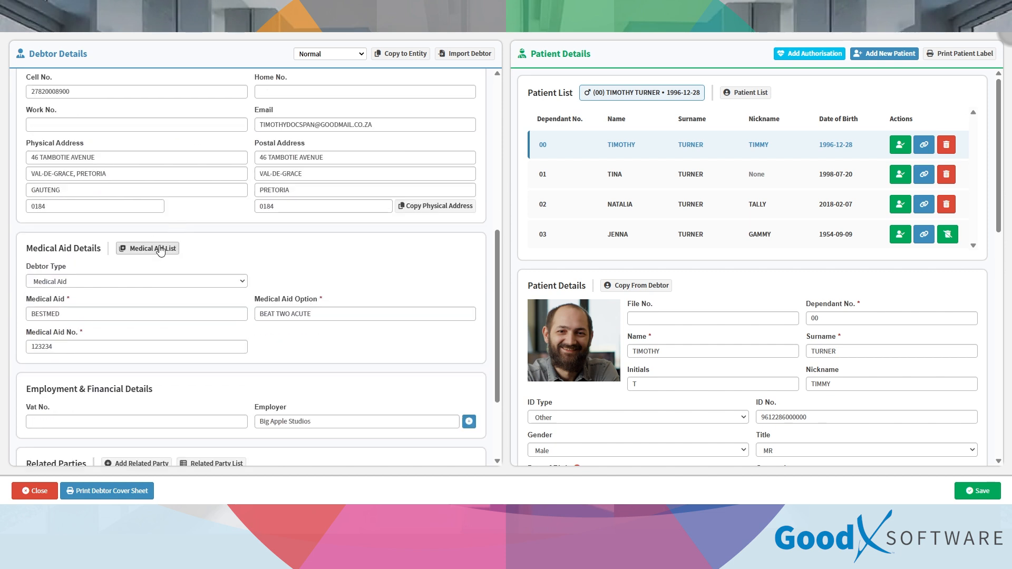
{"action": "scroll", "coordinate": [160, 249], "scroll_direction": "down", "scroll_amount": 3}
{"action": "left_click", "coordinate": [196, 344]}
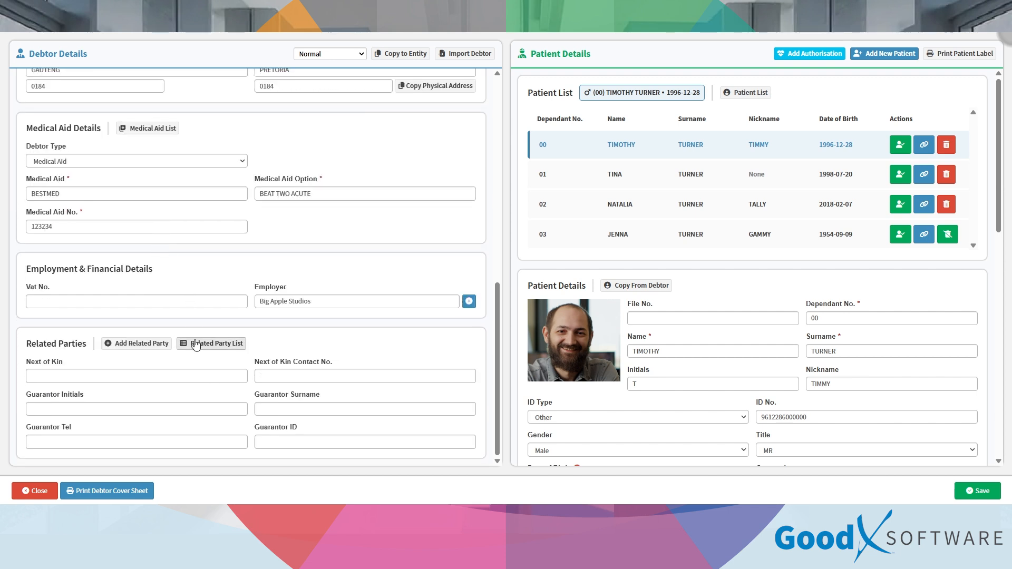
{"action": "scroll", "coordinate": [195, 295], "scroll_direction": "up", "scroll_amount": 6}
{"action": "scroll", "coordinate": [196, 250], "scroll_direction": "down", "scroll_amount": 2}
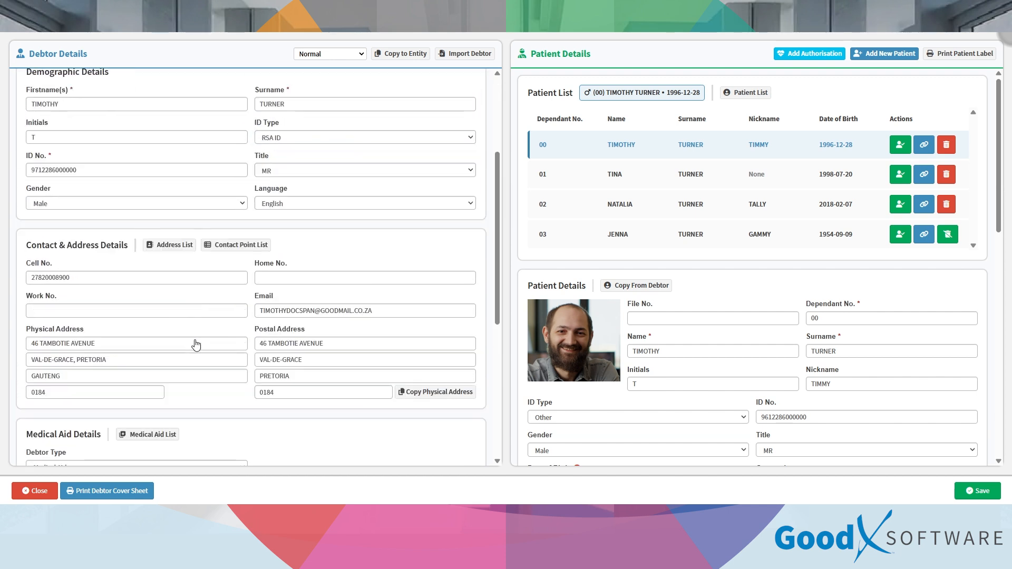
{"action": "left_click", "coordinate": [200, 368]}
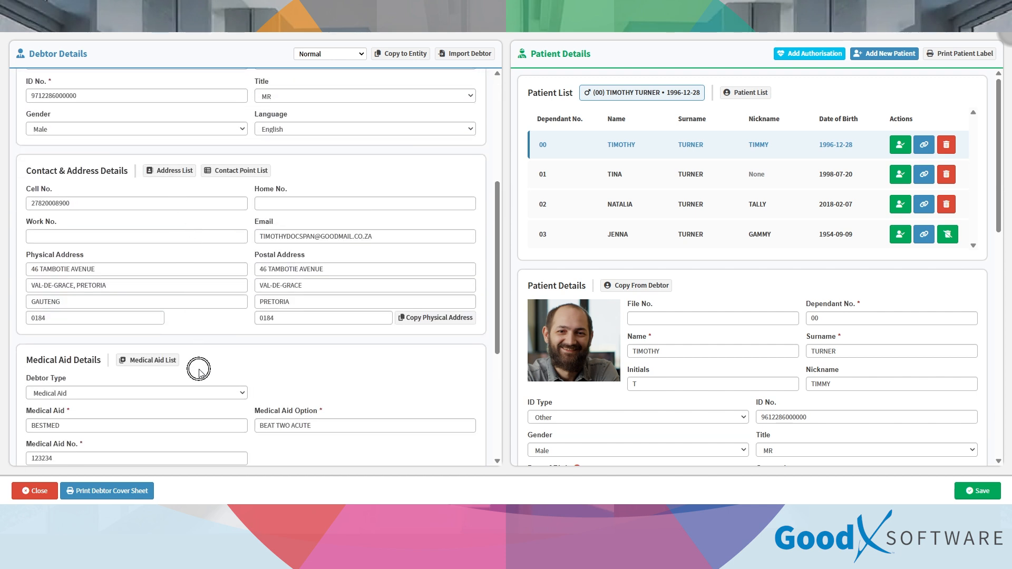
{"action": "left_click", "coordinate": [136, 186]}
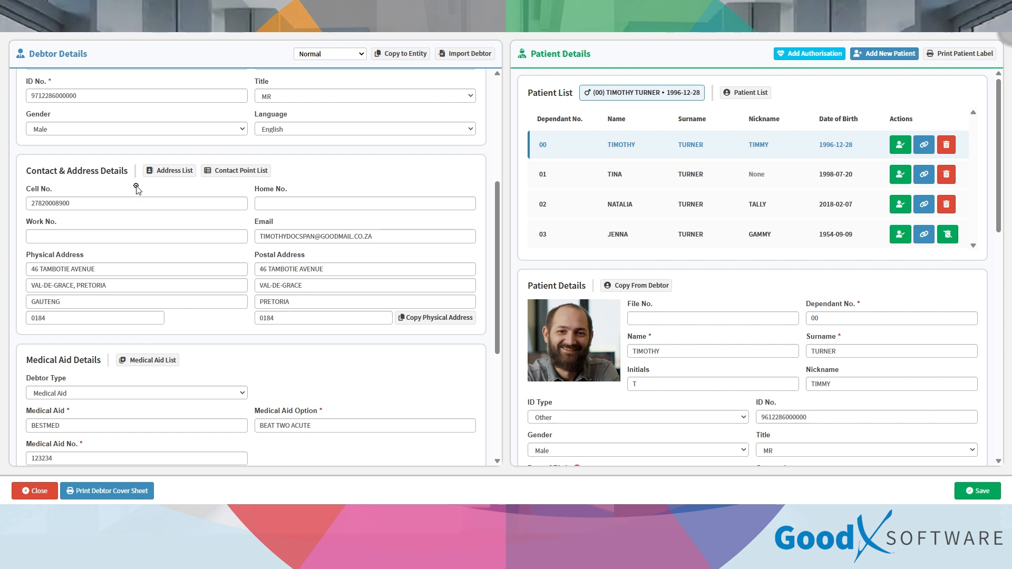
Step: Add a Home-use Email contact point with the debtor's email address, starting 2026-02-11
{"action": "left_click", "coordinate": [232, 171]}
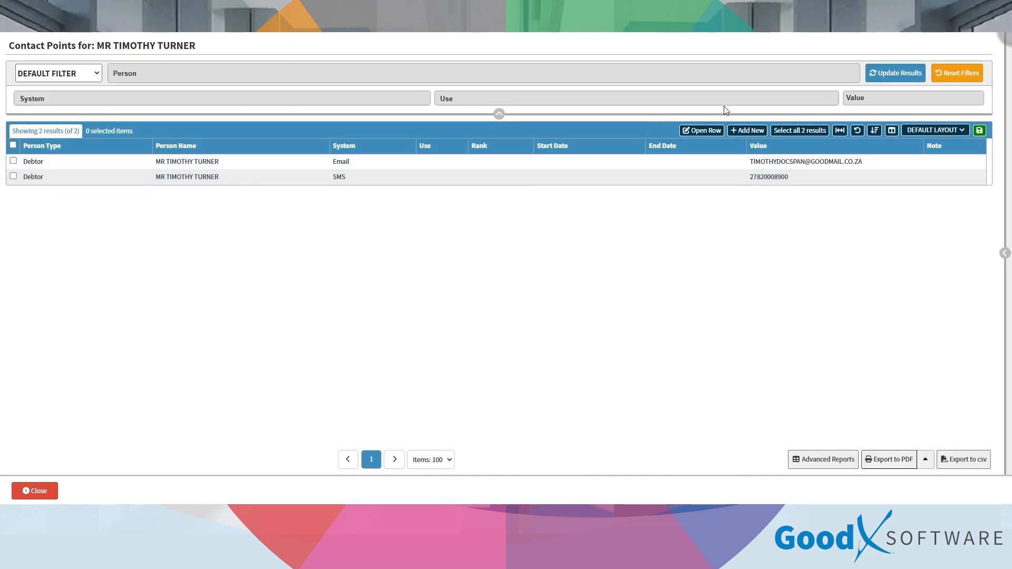
{"action": "left_click", "coordinate": [751, 131]}
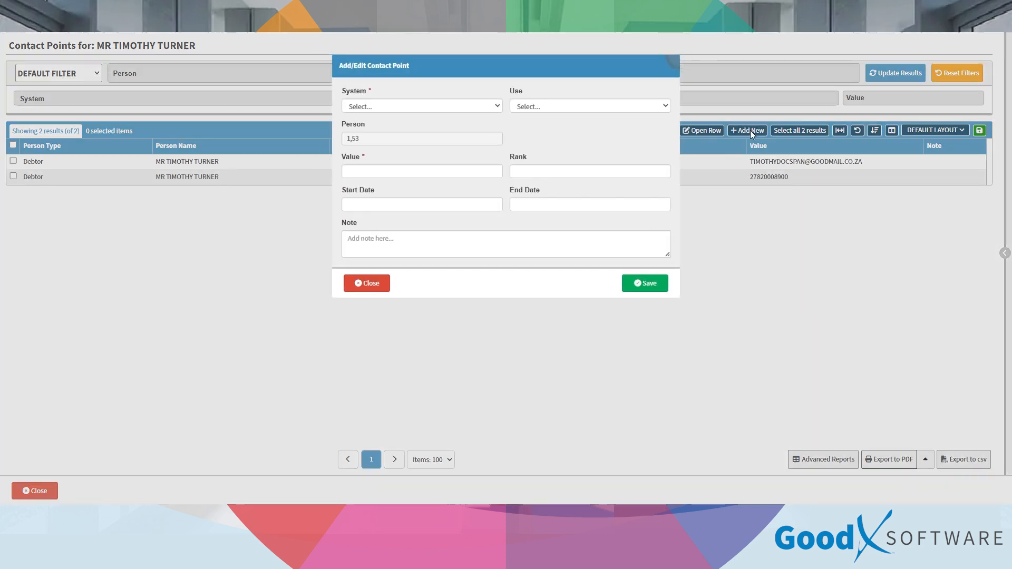
{"action": "left_click", "coordinate": [434, 108]}
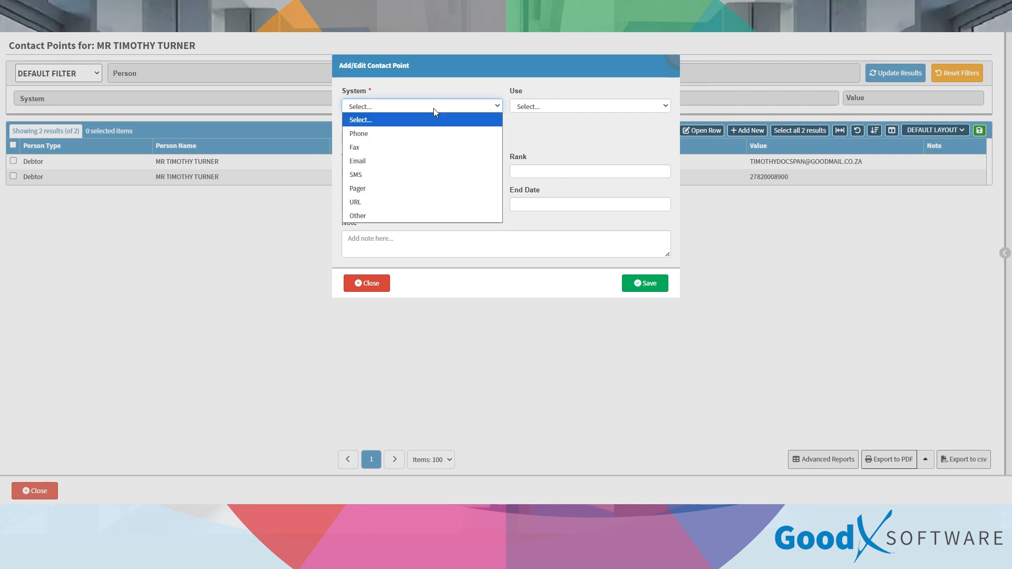
{"action": "left_click", "coordinate": [422, 162]}
{"action": "left_click", "coordinate": [574, 108]}
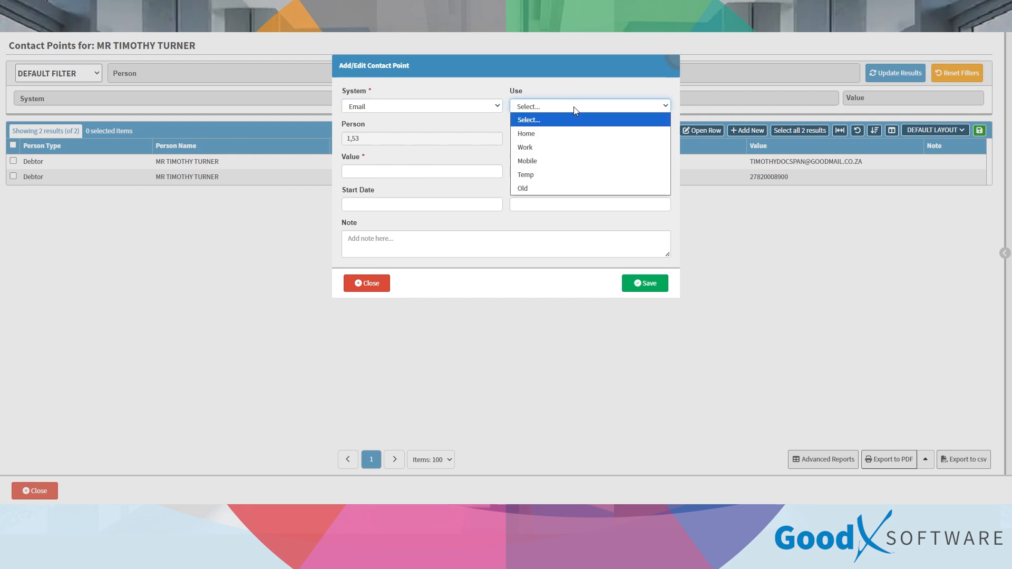
{"action": "left_click", "coordinate": [568, 135]}
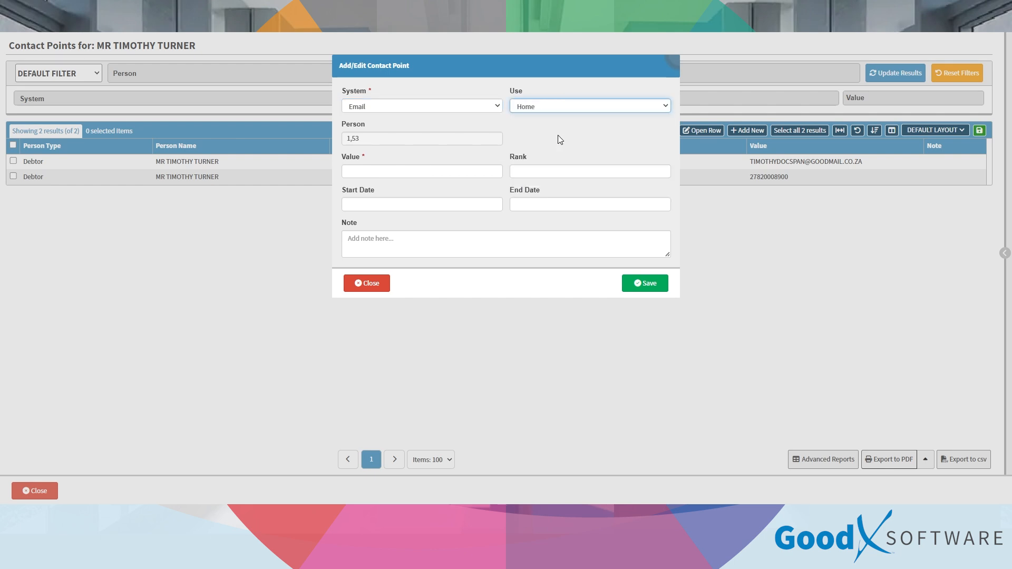
{"action": "left_click", "coordinate": [380, 175]}
{"action": "key", "text": "Tab"}
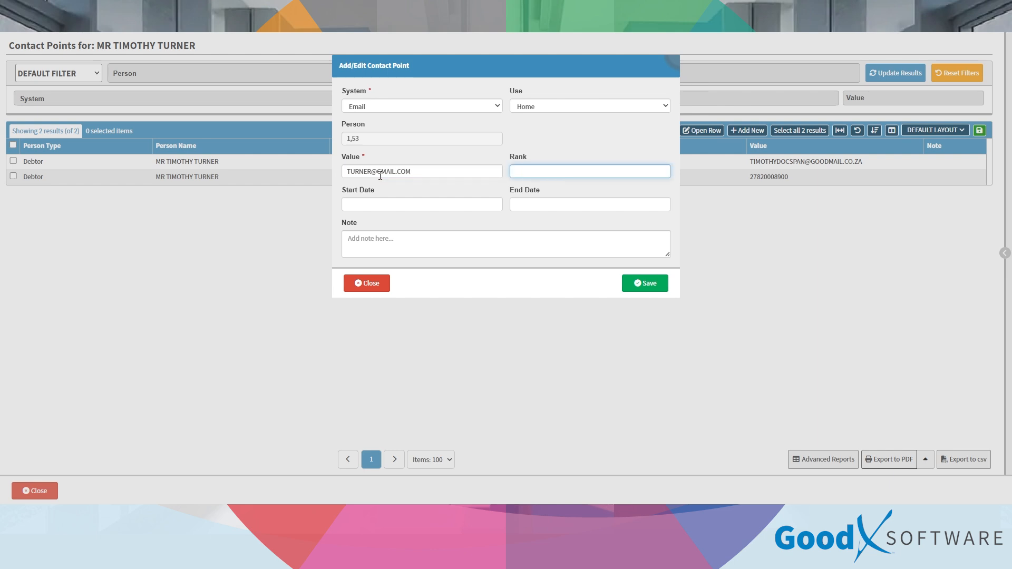
{"action": "left_click", "coordinate": [527, 171]}
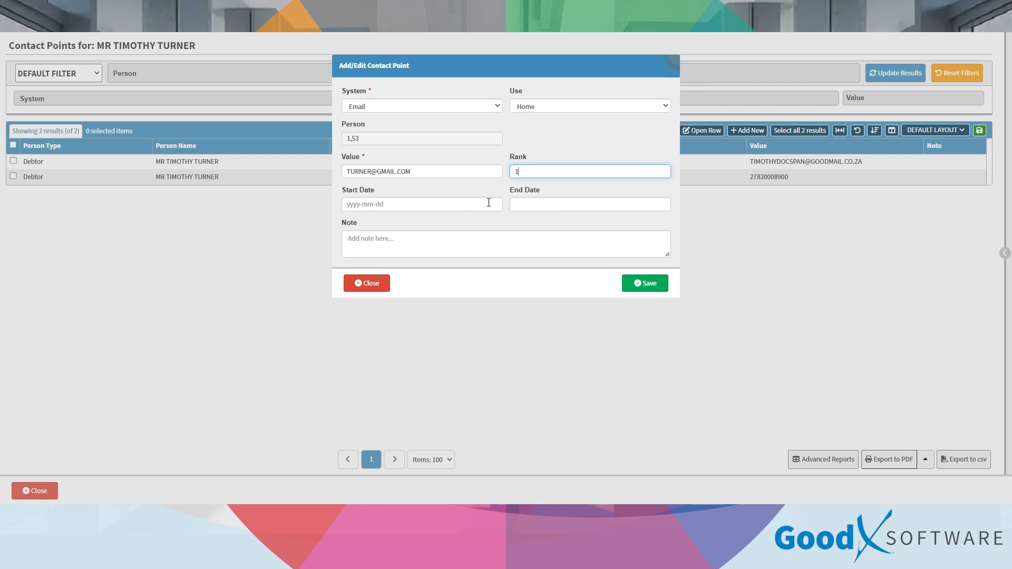
{"action": "left_click", "coordinate": [465, 204]}
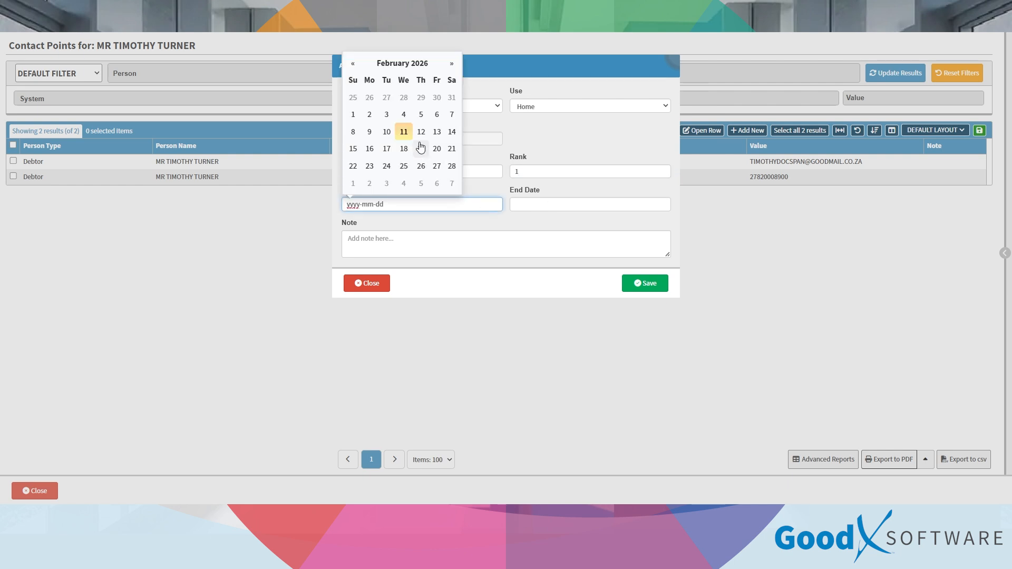
{"action": "left_click", "coordinate": [402, 131]}
{"action": "left_click", "coordinate": [643, 283]}
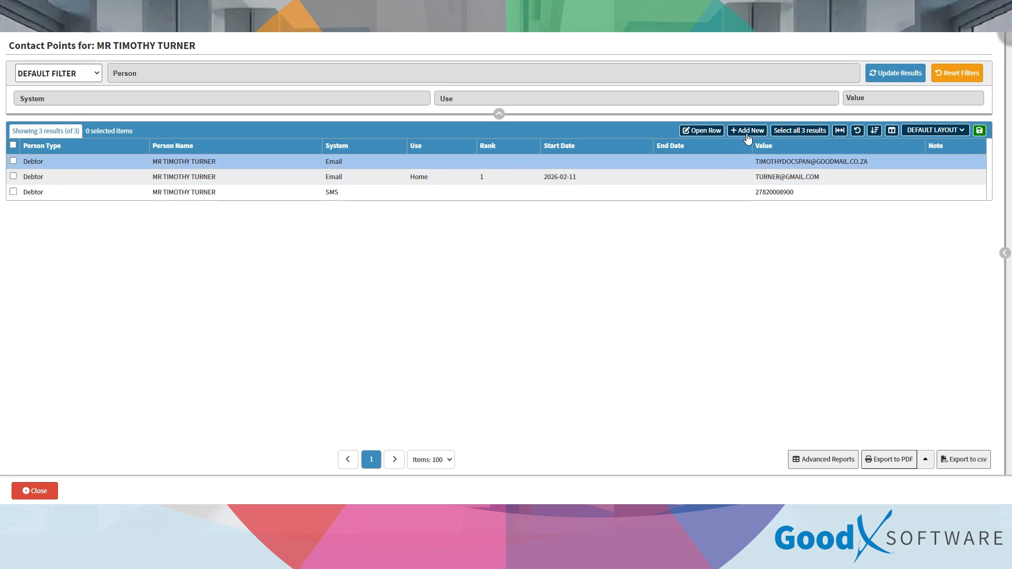
Step: Give the first contact point an end date of 11 February 2026 and save it
{"action": "left_click", "coordinate": [695, 129]}
{"action": "left_click", "coordinate": [552, 204]}
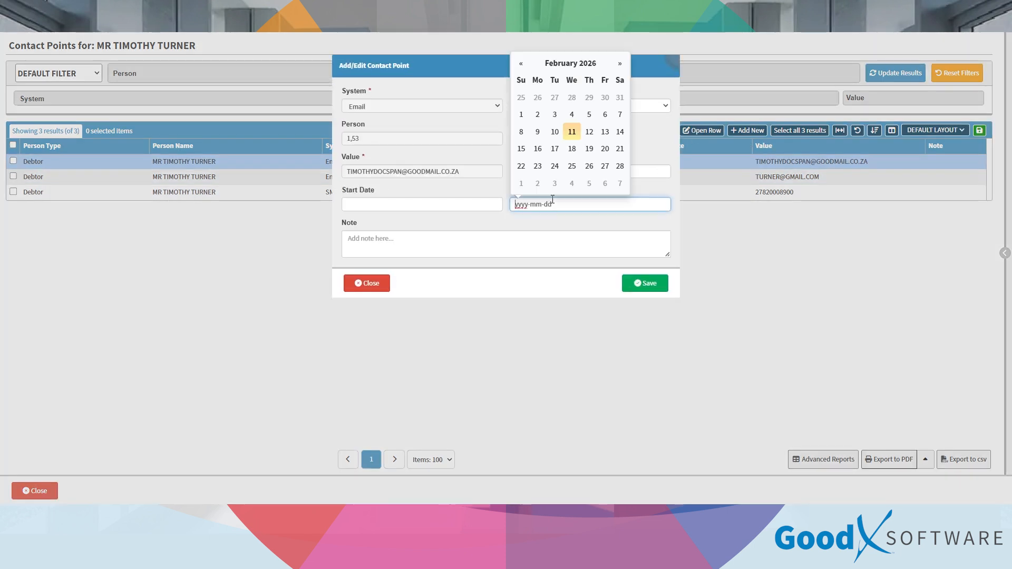
{"action": "left_click", "coordinate": [574, 131]}
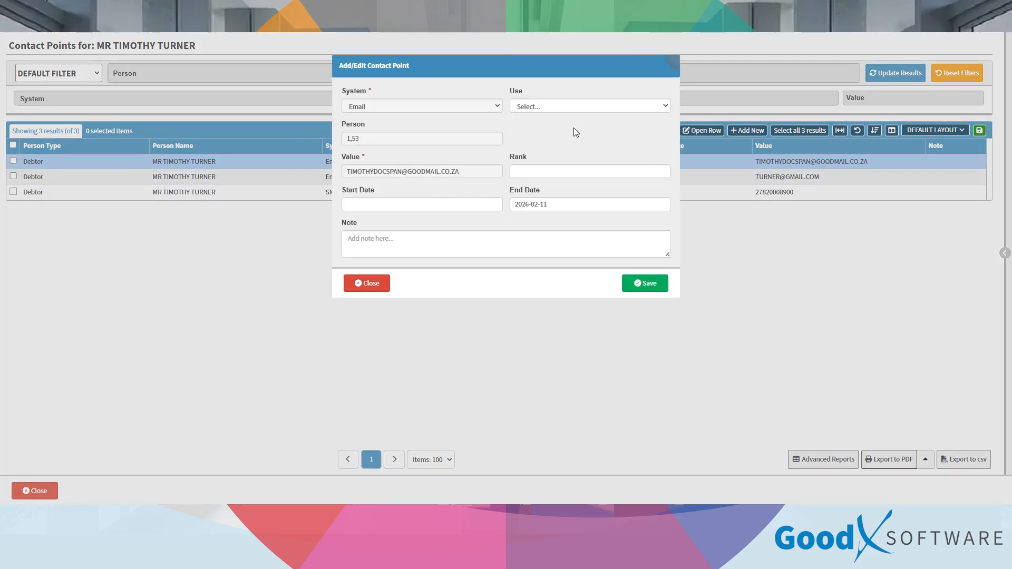
{"action": "left_click", "coordinate": [633, 287]}
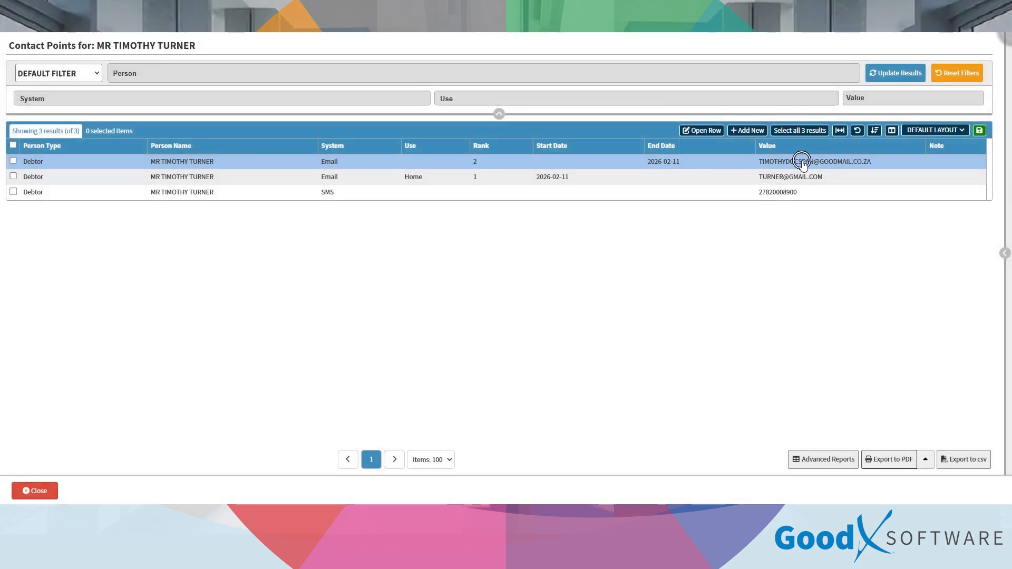
{"action": "left_click", "coordinate": [608, 176]}
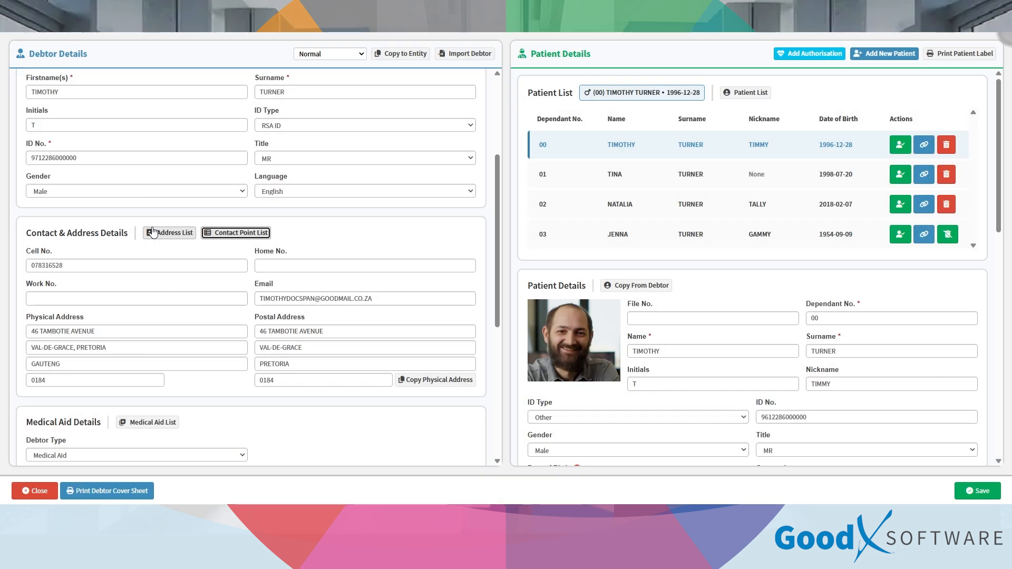
Step: Open the address list, start a new address, then close the form and list without saving
{"action": "left_click", "coordinate": [157, 231]}
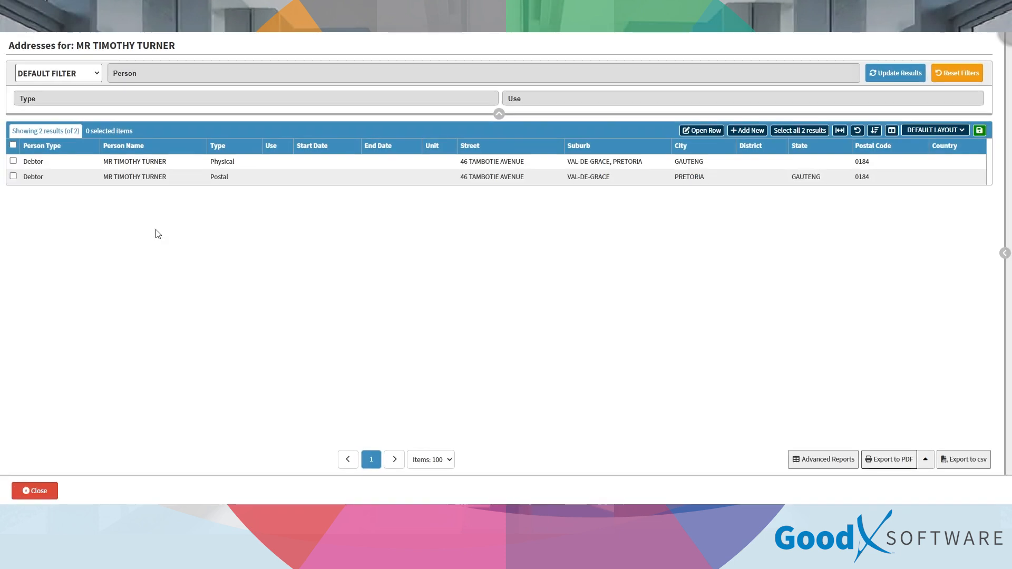
{"action": "left_click", "coordinate": [743, 130]}
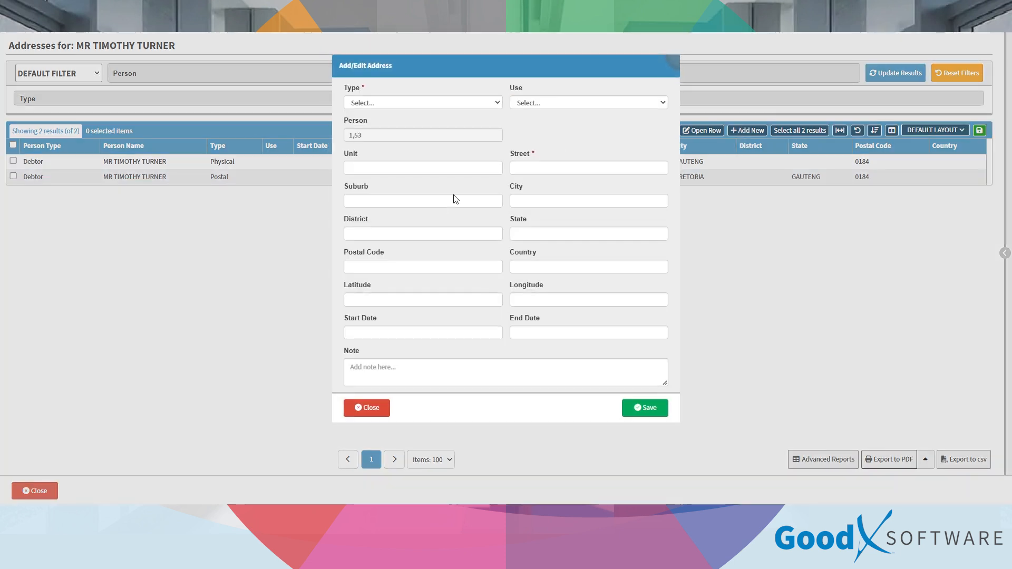
{"action": "left_click", "coordinate": [381, 320]}
{"action": "left_click", "coordinate": [539, 318]}
{"action": "left_click", "coordinate": [358, 411]}
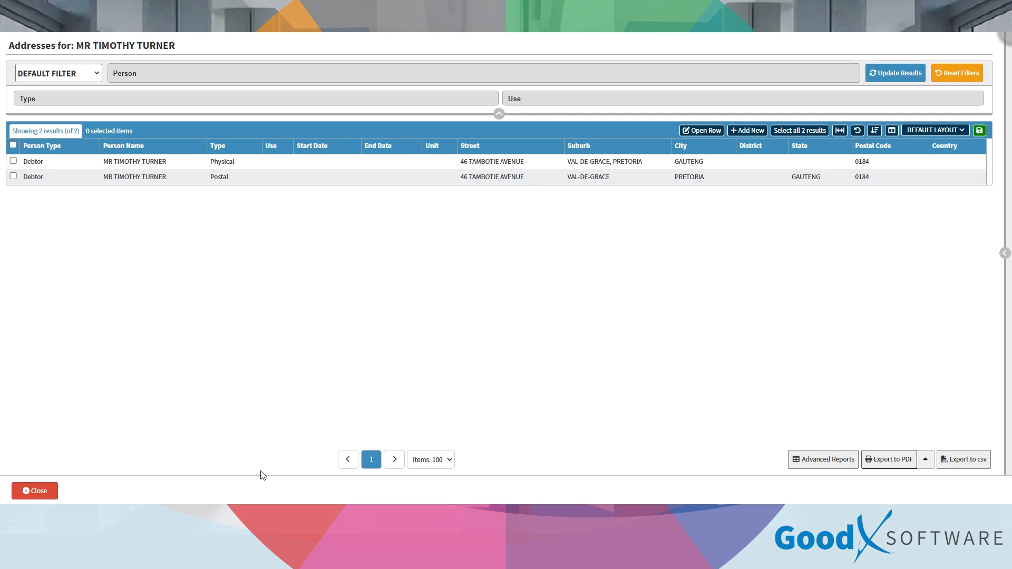
{"action": "left_click", "coordinate": [32, 490]}
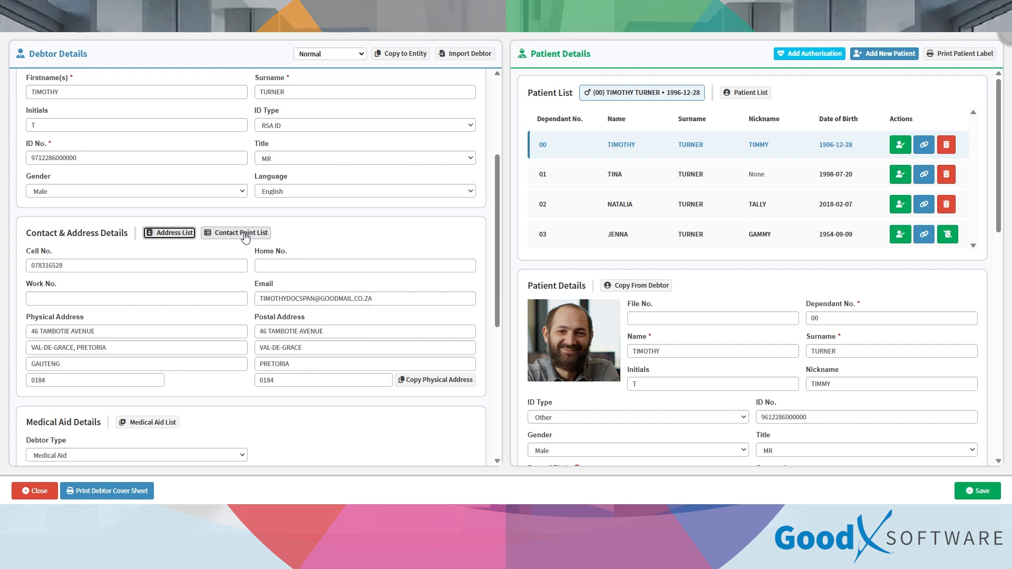
Step: Add a new medical aid link using the ACUMEN GOLD OPTOMETRIC SERVICES option
{"action": "scroll", "coordinate": [245, 238], "scroll_direction": "down", "scroll_amount": 3}
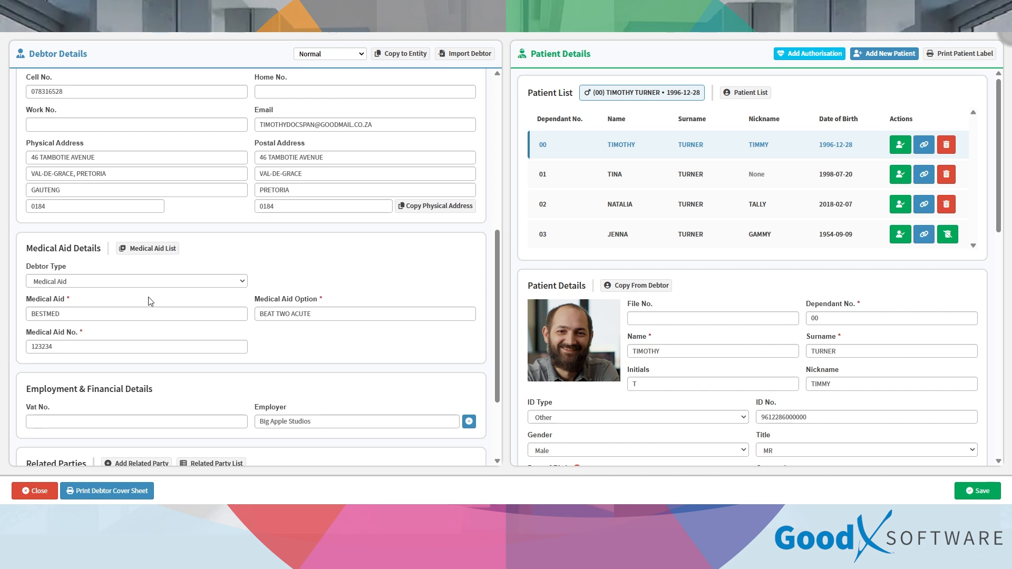
{"action": "left_click", "coordinate": [172, 251]}
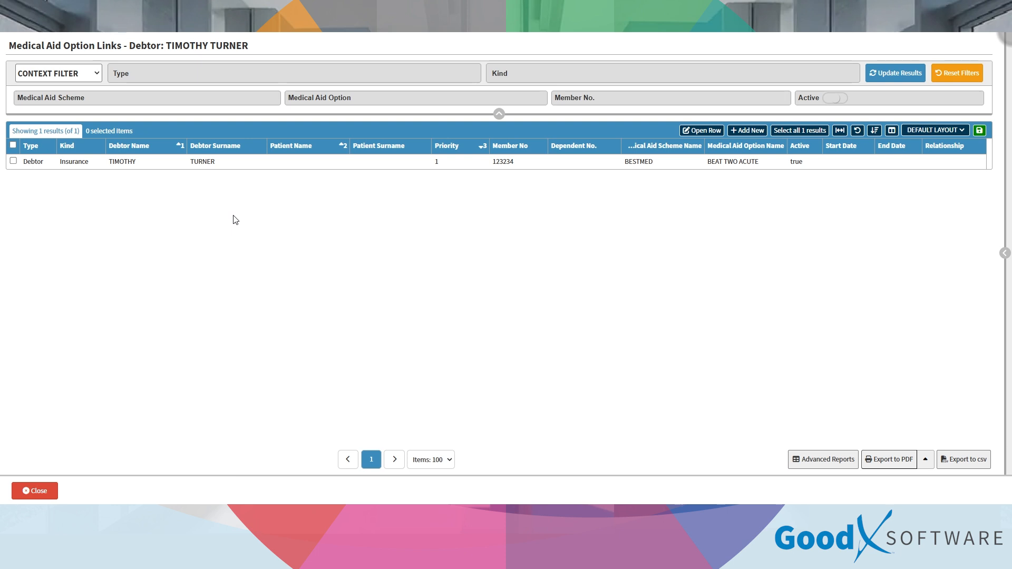
{"action": "left_click", "coordinate": [740, 132]}
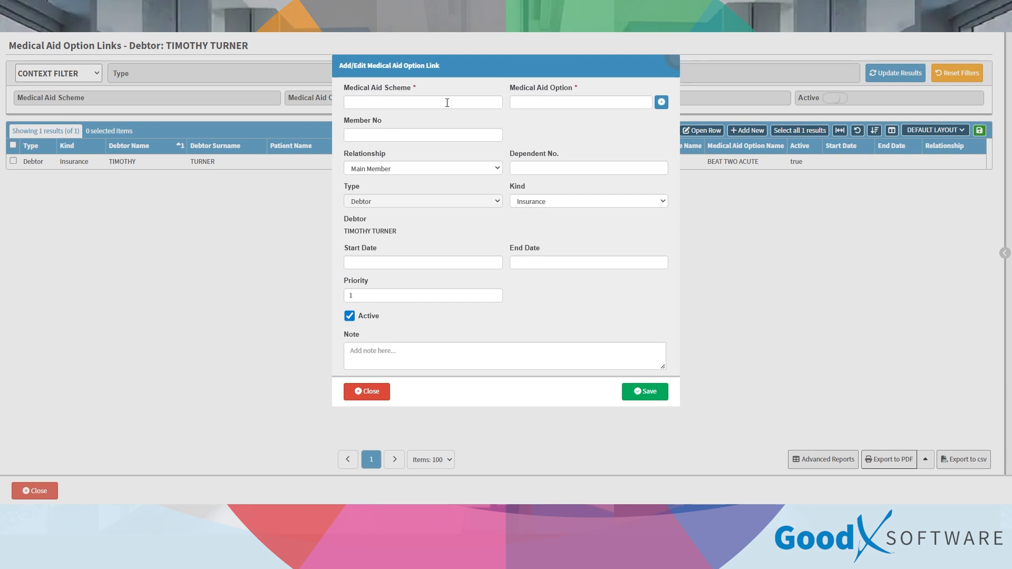
{"action": "left_click", "coordinate": [661, 102]}
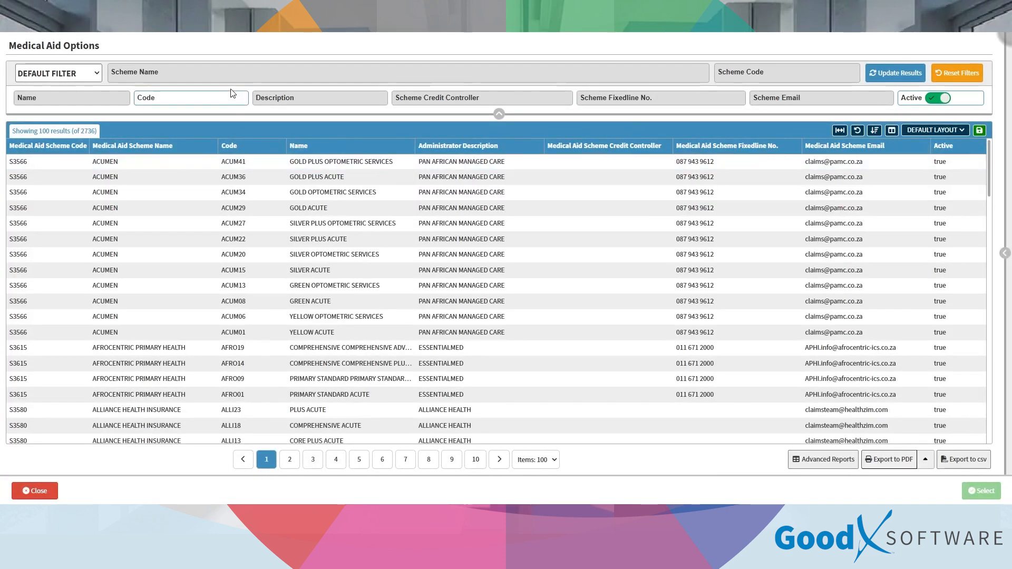
{"action": "left_click", "coordinate": [187, 196]}
{"action": "left_click", "coordinate": [981, 491]}
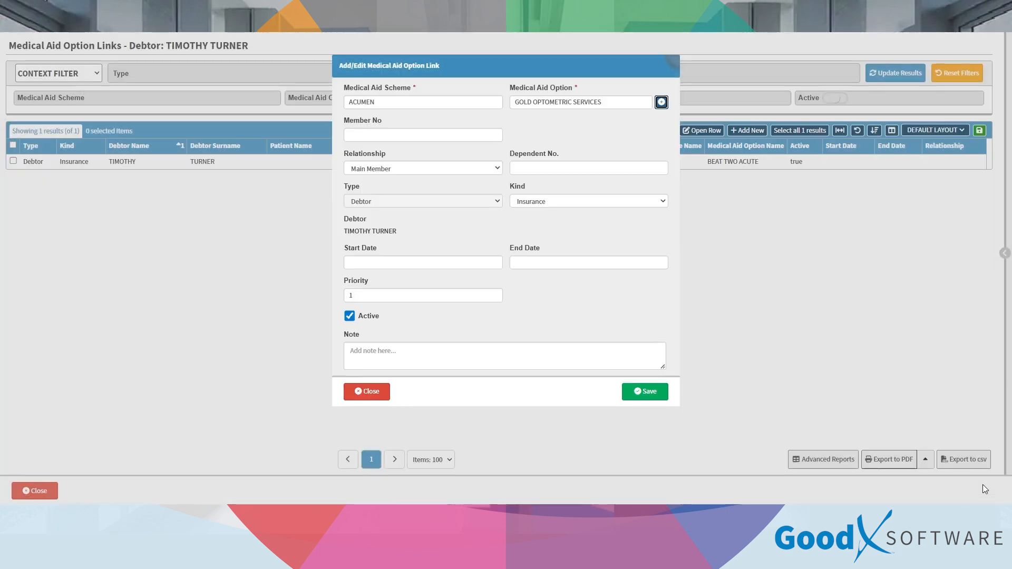
Step: Enter member number 12345 as main member, dependent 1, starting 11 February 2026, and save
{"action": "left_click", "coordinate": [354, 137]}
{"action": "type", "text": "123459"}
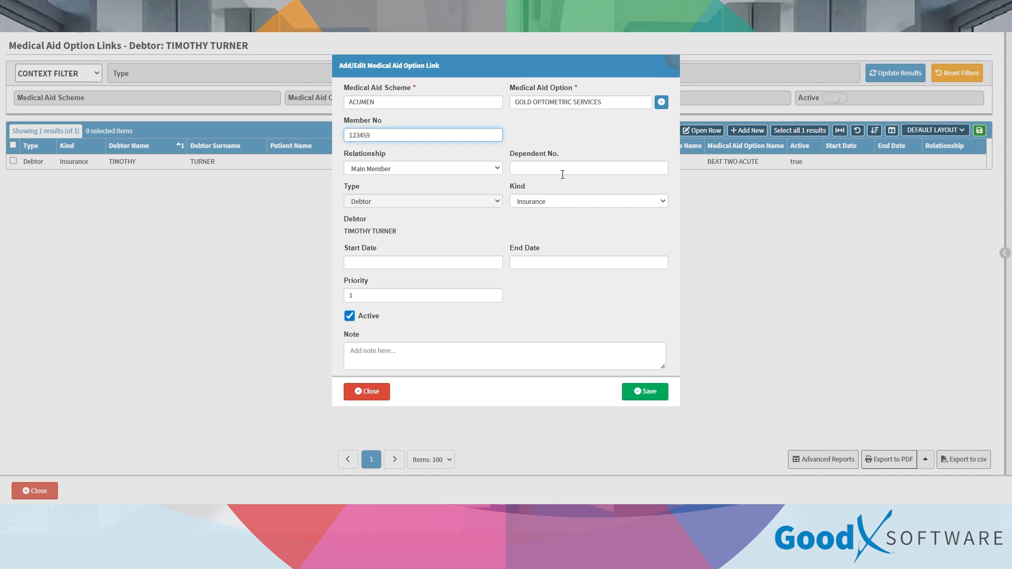
{"action": "left_click", "coordinate": [561, 170]}
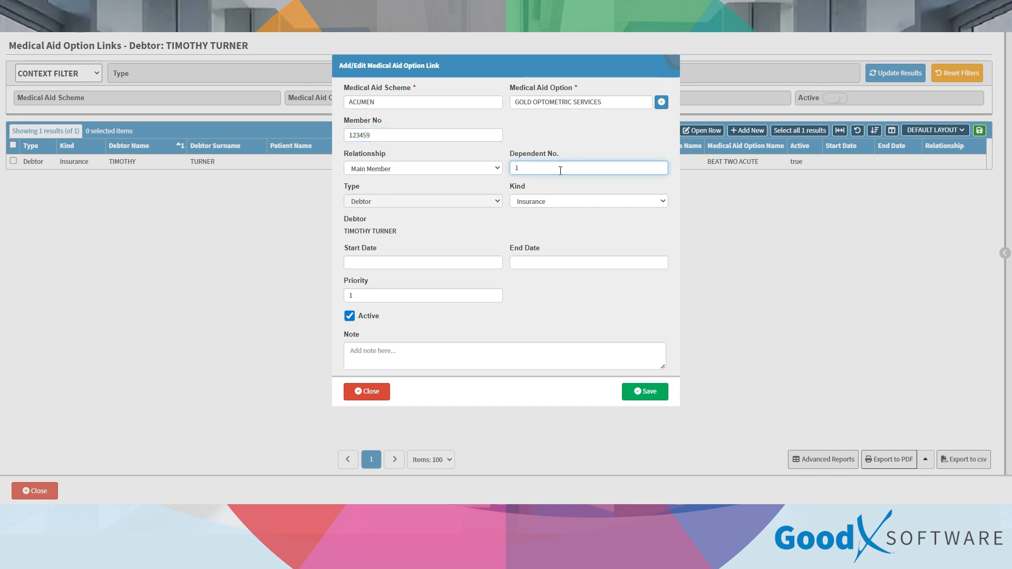
{"action": "left_click", "coordinate": [548, 201]}
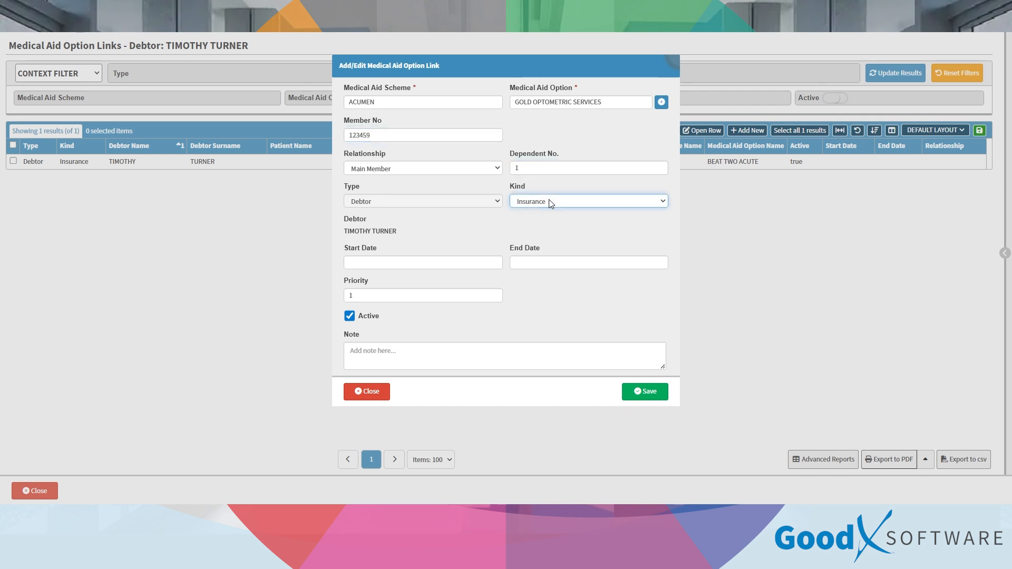
{"action": "left_click", "coordinate": [388, 261]}
{"action": "left_click", "coordinate": [406, 199]}
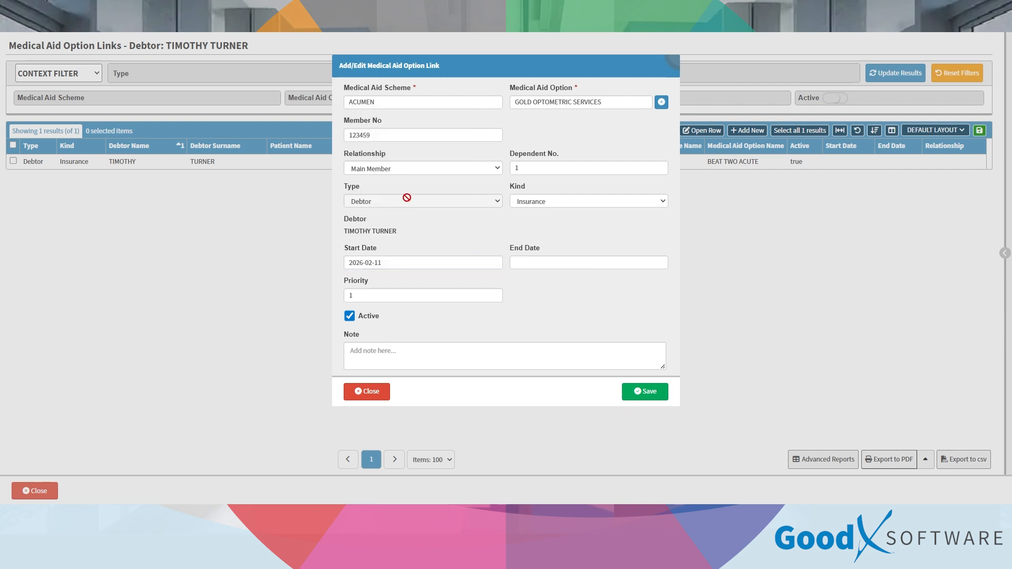
{"action": "left_click", "coordinate": [652, 391]}
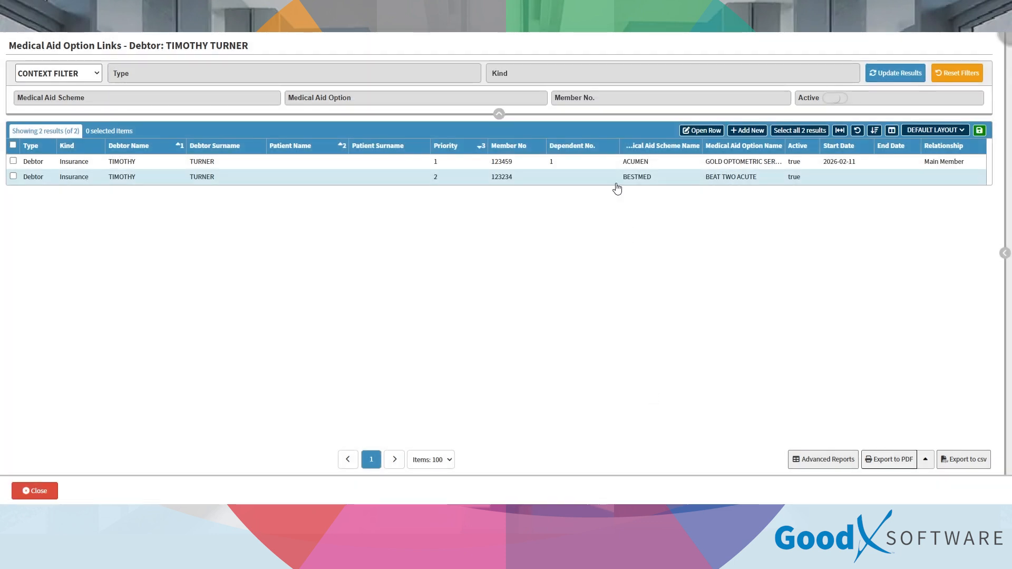
Step: Date the BESTMED BEAT TWO ACUTE link from 2025-02-11 to 2026-02-11, save, and close the list
{"action": "left_click", "coordinate": [617, 179]}
{"action": "left_click", "coordinate": [701, 130]}
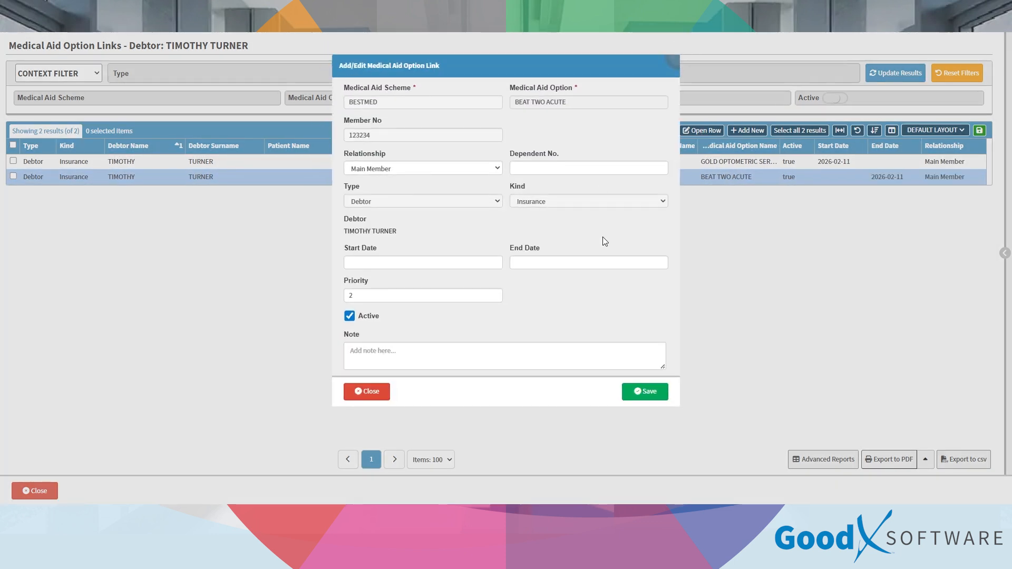
{"action": "left_click", "coordinate": [426, 263]}
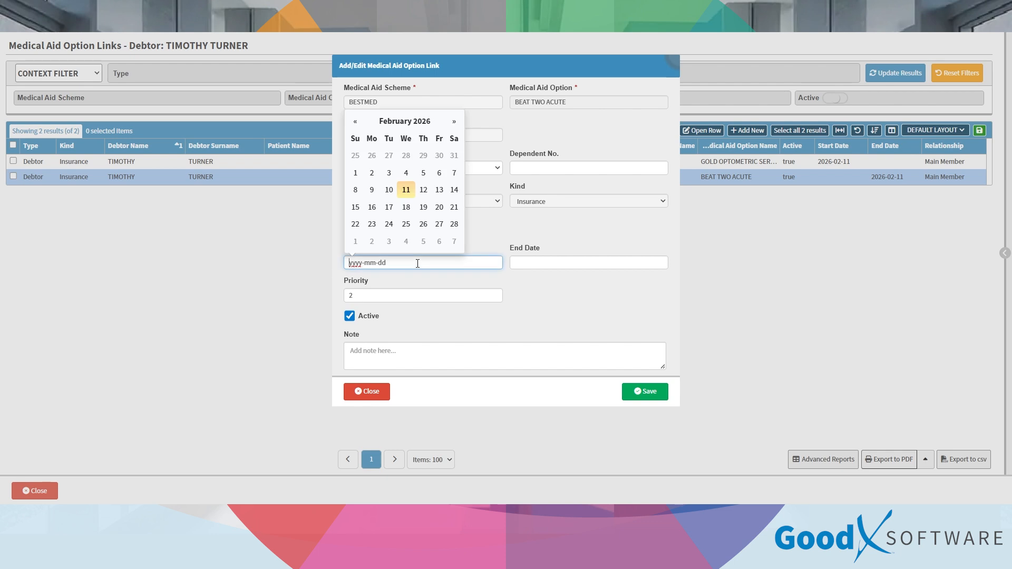
{"action": "left_click", "coordinate": [367, 127]}
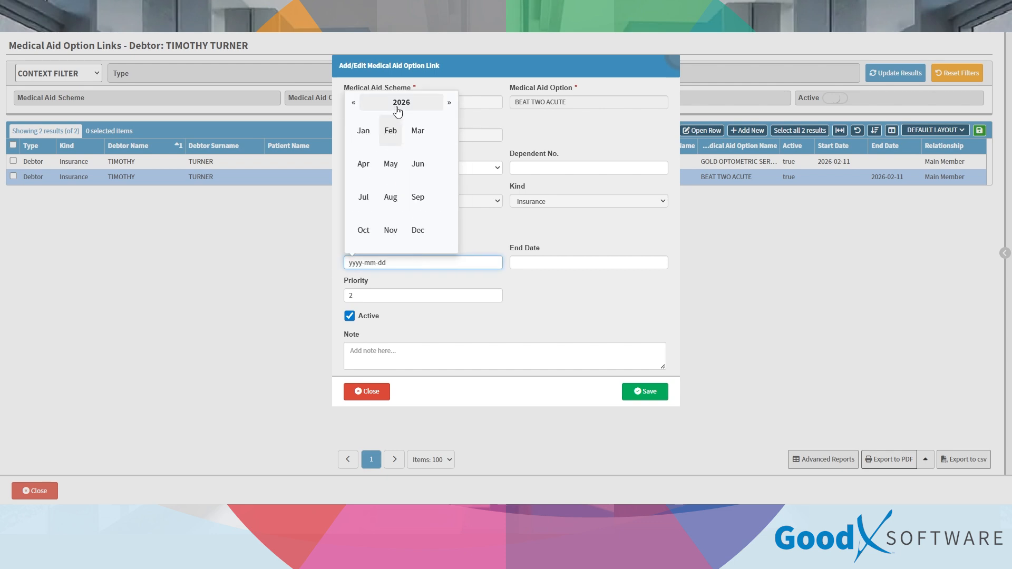
{"action": "left_click", "coordinate": [356, 103]}
{"action": "left_click", "coordinate": [390, 131]}
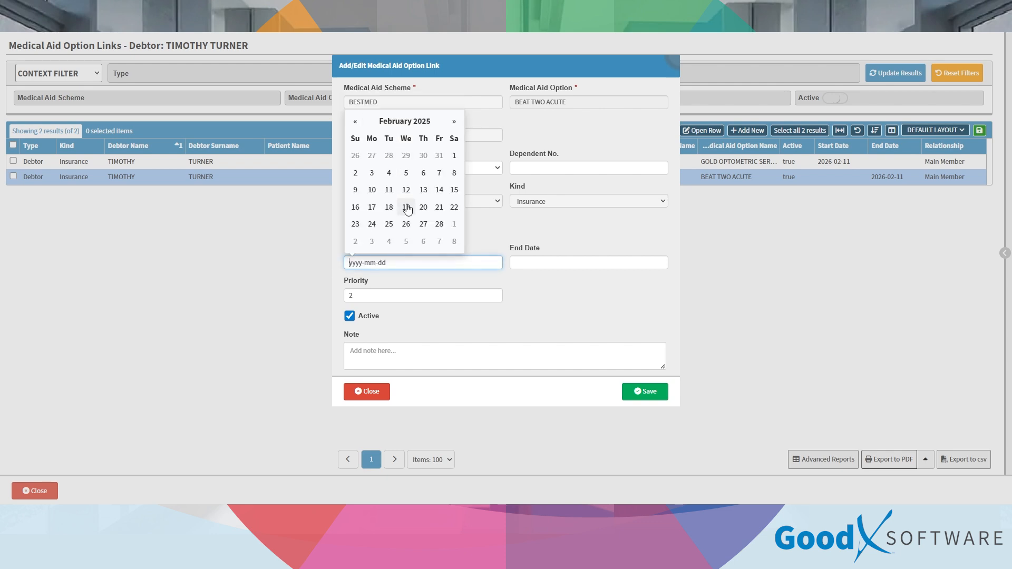
{"action": "left_click", "coordinate": [390, 190]}
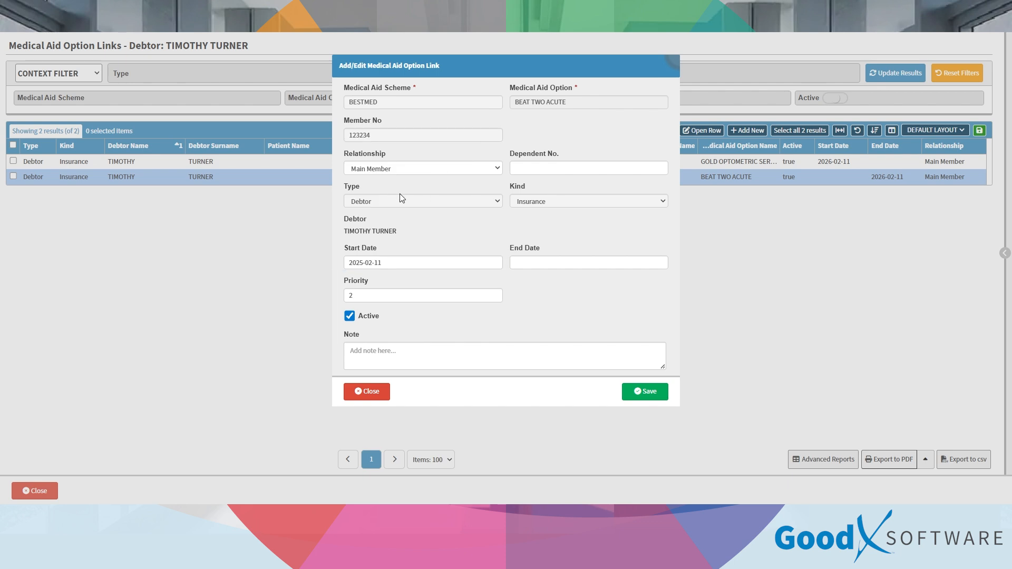
{"action": "left_click", "coordinate": [540, 268]}
{"action": "left_click", "coordinate": [586, 191]}
{"action": "left_click", "coordinate": [645, 391]}
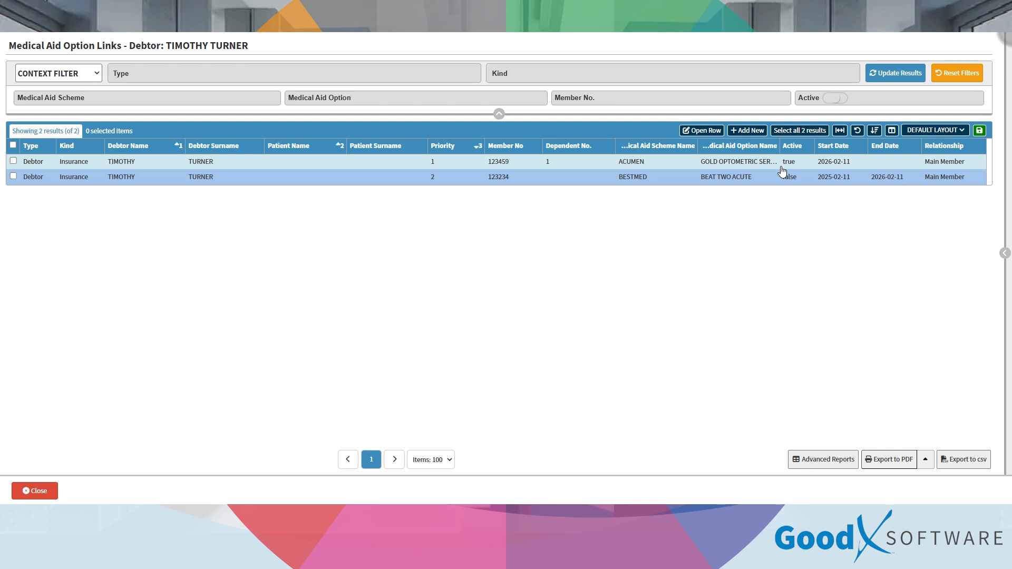
{"action": "left_click", "coordinate": [36, 491]}
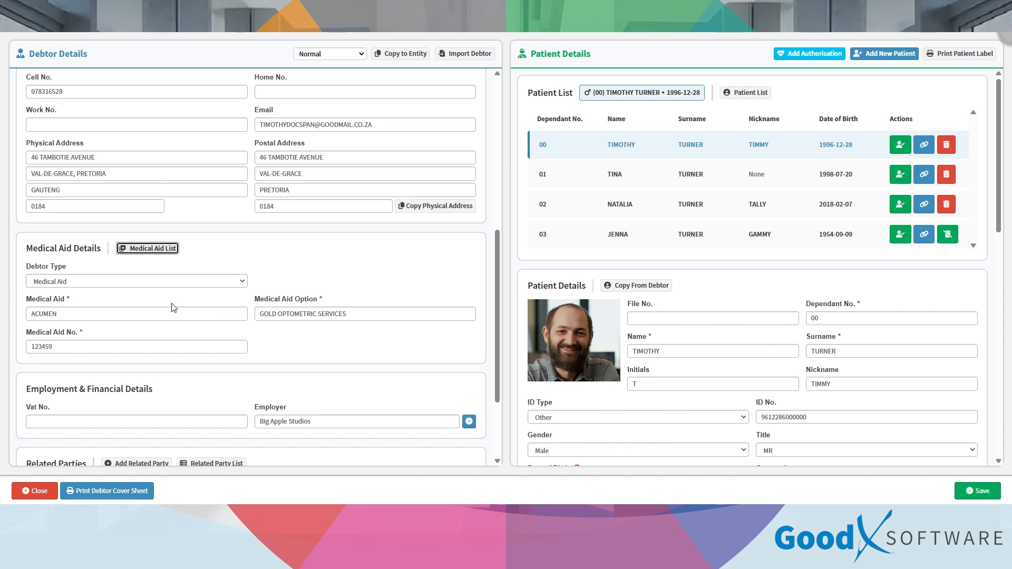
Step: Scroll down to Related Parties and start adding a related party
{"action": "scroll", "coordinate": [174, 307], "scroll_direction": "down", "scroll_amount": 3}
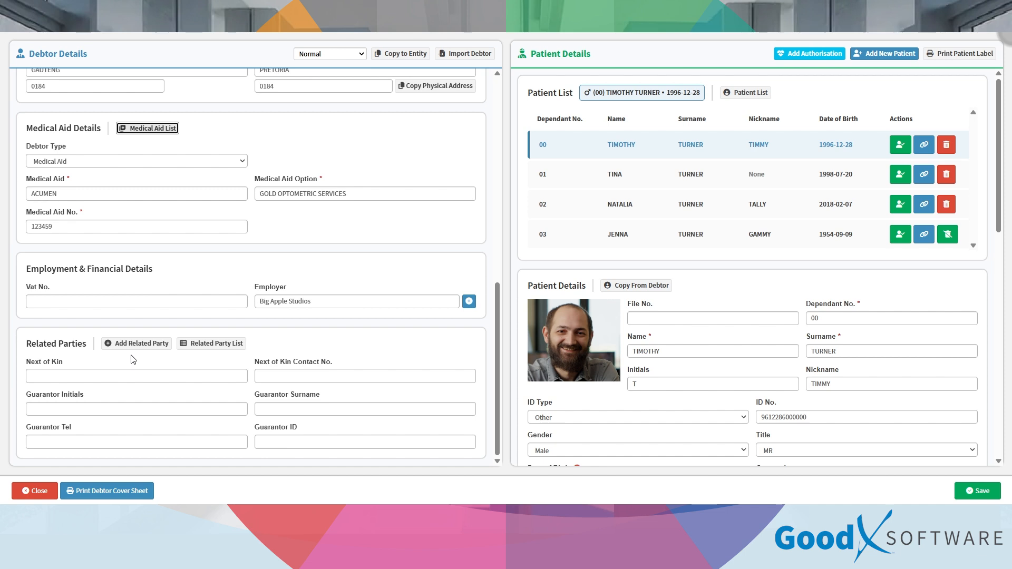
{"action": "left_click", "coordinate": [154, 345]}
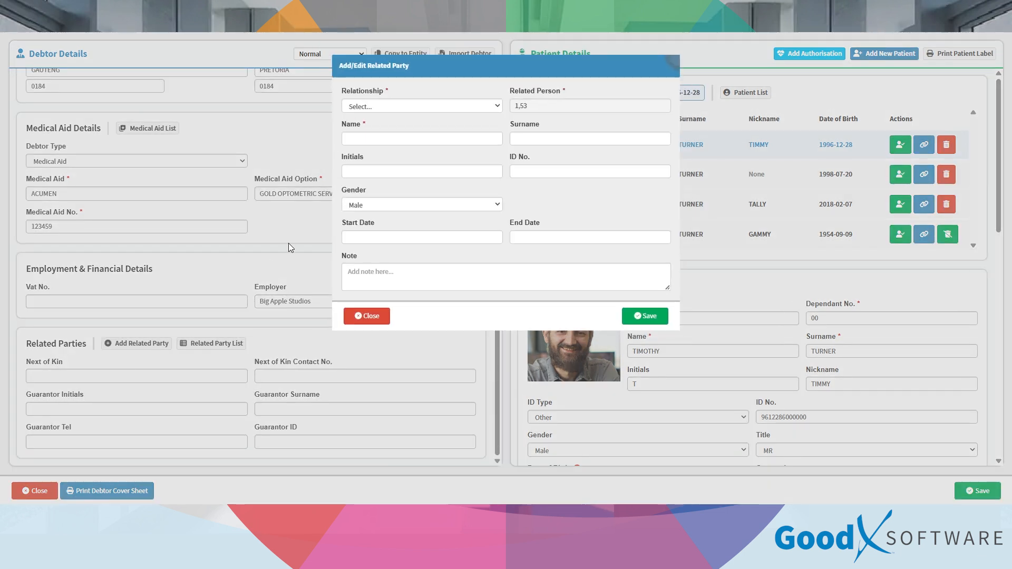
Step: Save a female Power of Attorney related party valid from 2026-02-11 to 2026-02-28
{"action": "left_click", "coordinate": [421, 108]}
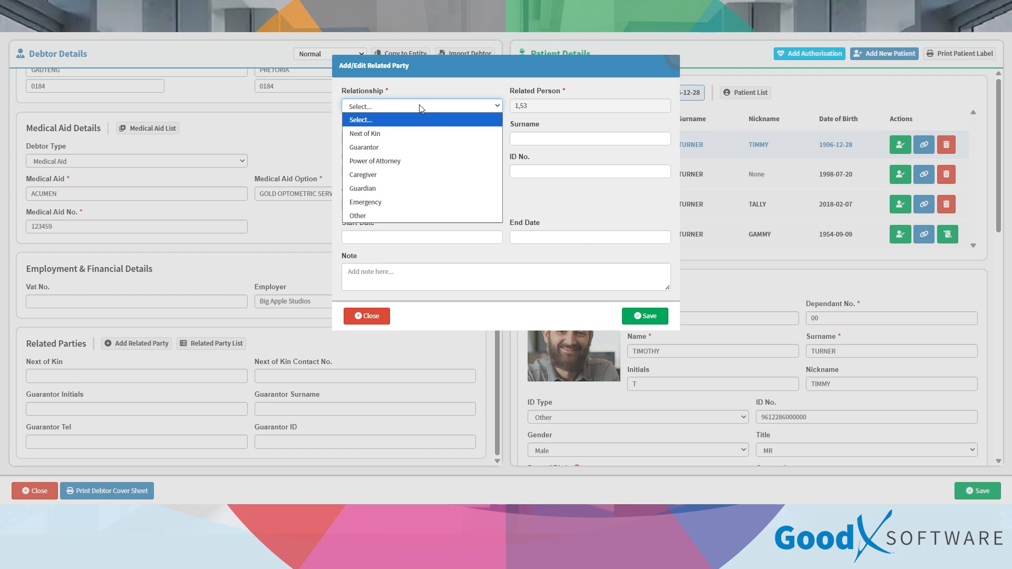
{"action": "left_click", "coordinate": [396, 161]}
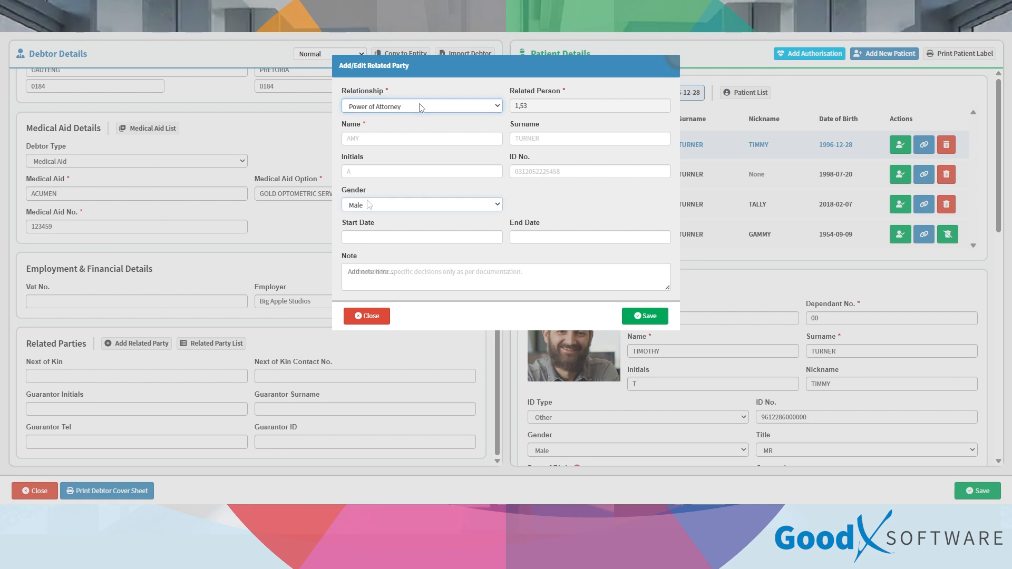
{"action": "left_click", "coordinate": [369, 204]}
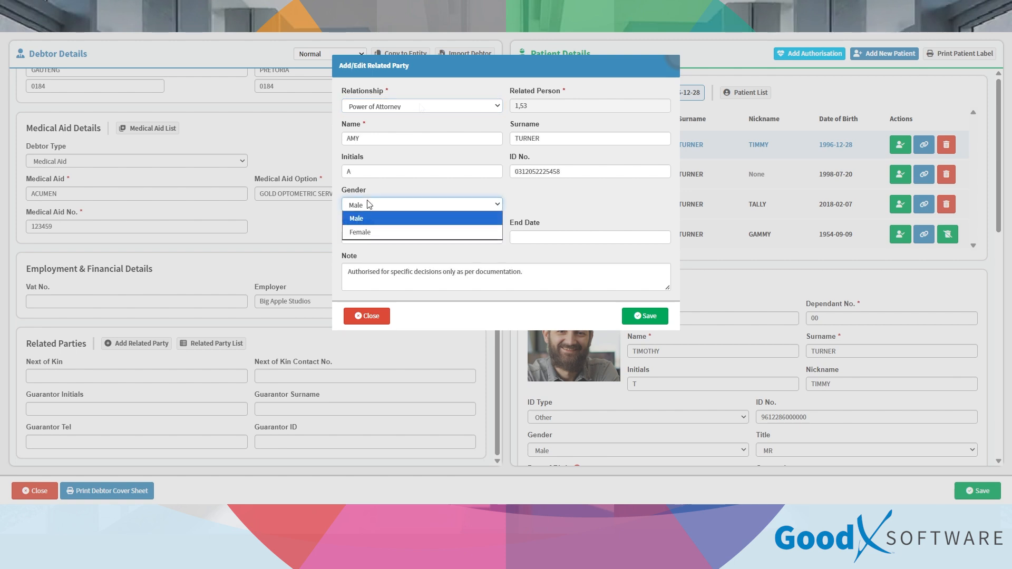
{"action": "left_click", "coordinate": [368, 229]}
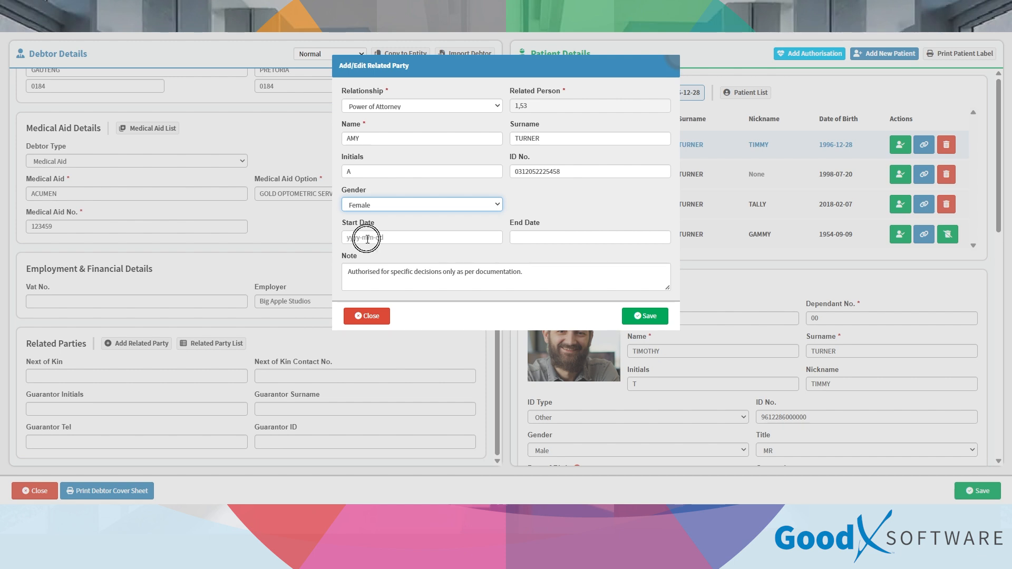
{"action": "left_click", "coordinate": [368, 236]}
{"action": "left_click", "coordinate": [403, 168]}
{"action": "left_click", "coordinate": [532, 237]}
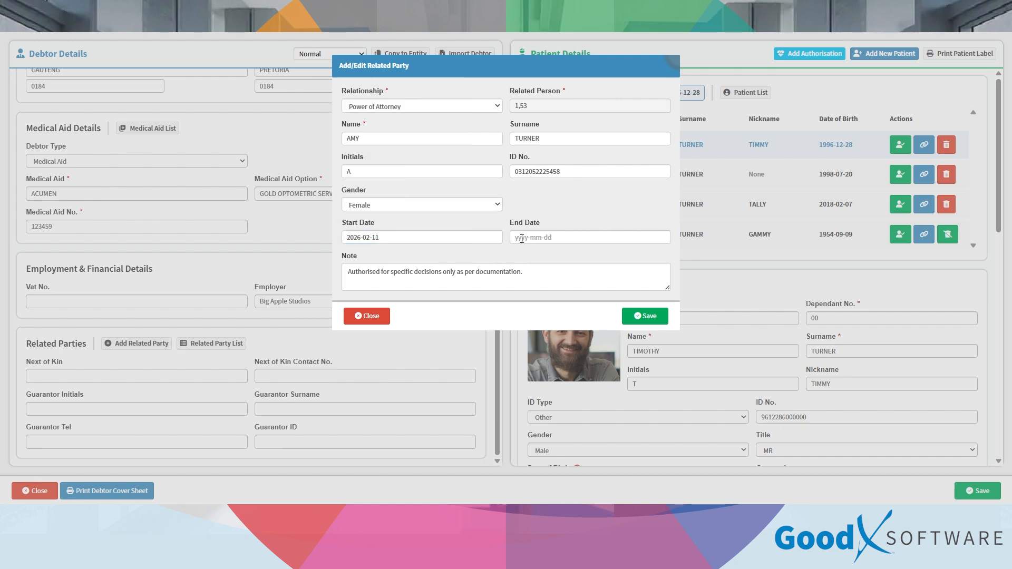
{"action": "left_click", "coordinate": [620, 200]}
{"action": "left_click", "coordinate": [654, 319]}
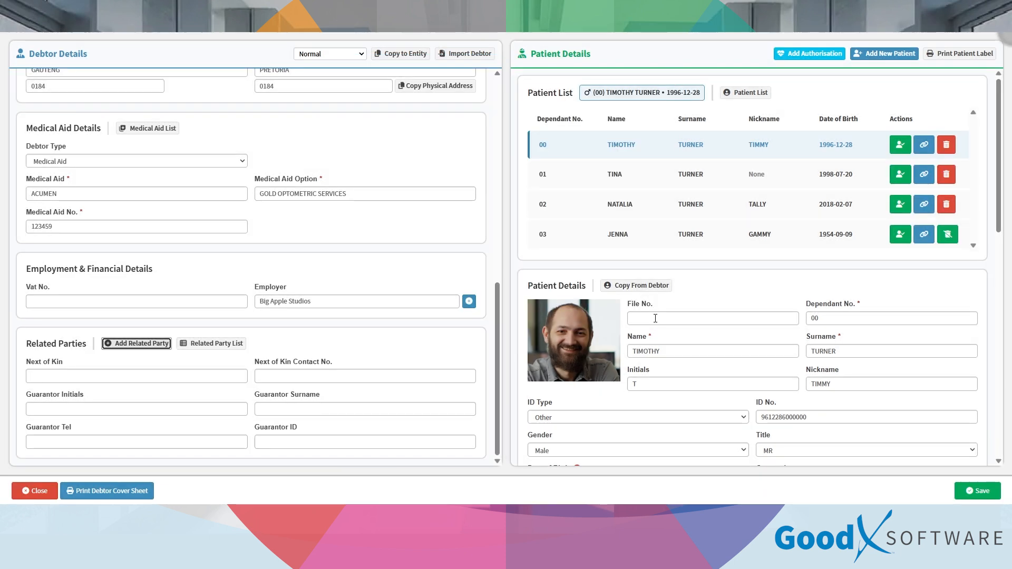
{"action": "key", "text": "Tab"}
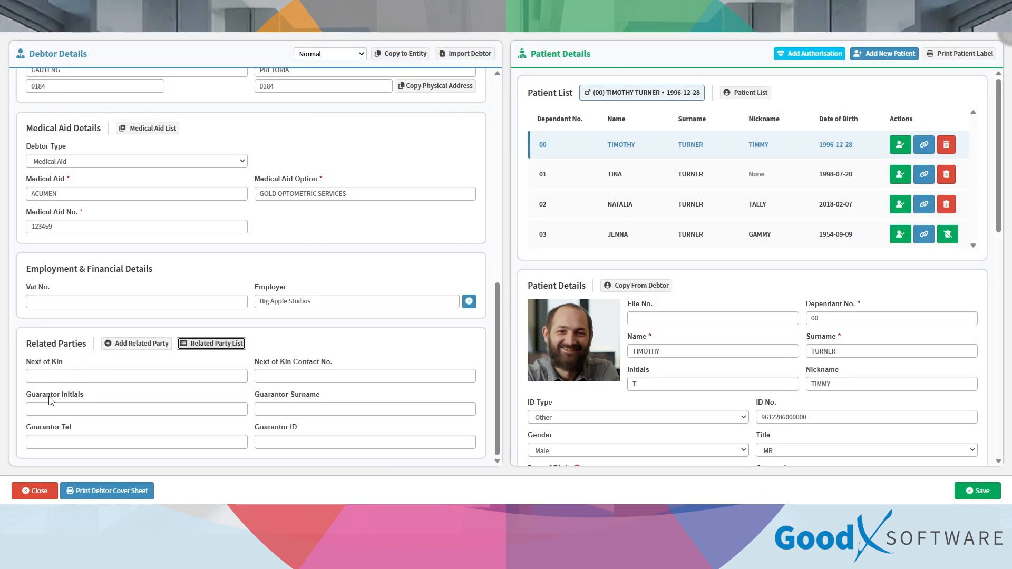
Step: Start a second related party, look through the relationship types, and cancel it
{"action": "left_click", "coordinate": [139, 344]}
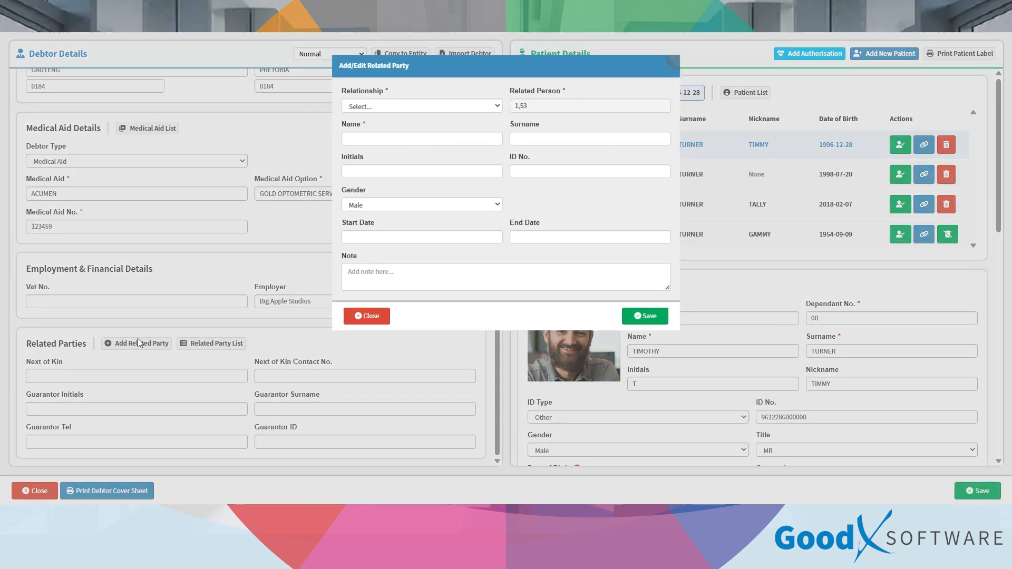
{"action": "left_click", "coordinate": [398, 106]}
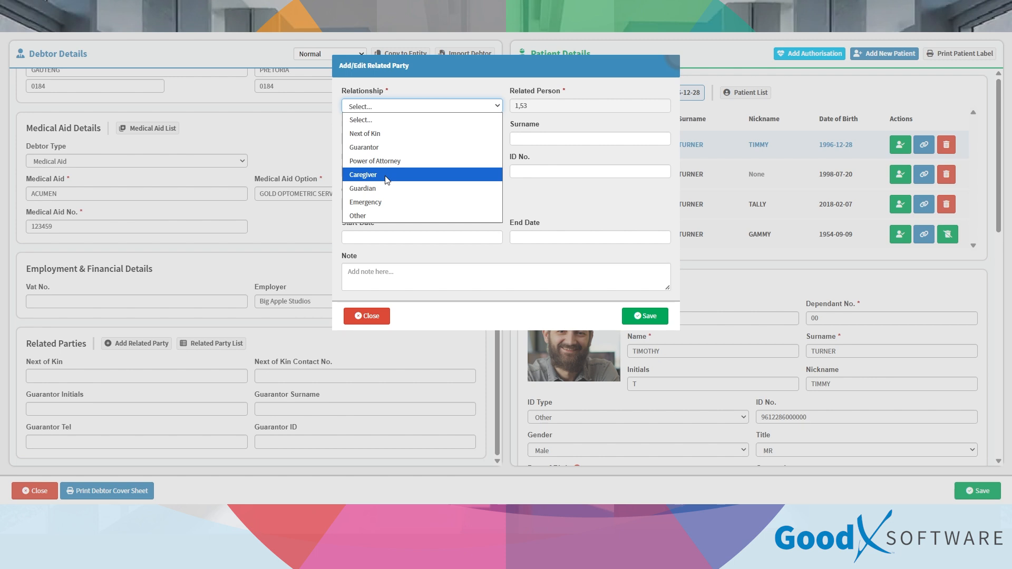
{"action": "left_click", "coordinate": [363, 316]}
{"action": "left_click", "coordinate": [363, 315]}
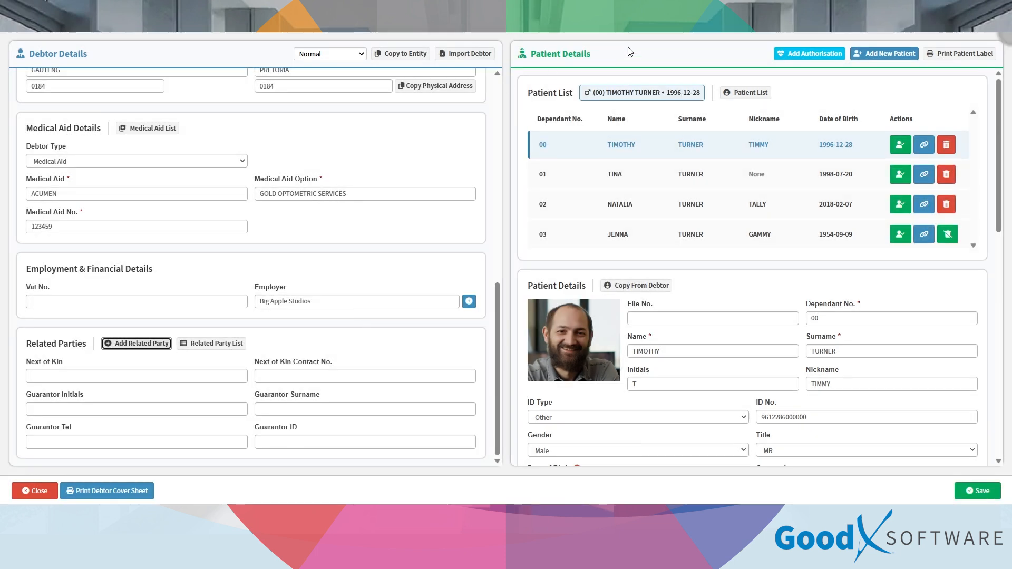
Step: Check the main member's authorisations, discard a new scheme authorisation, and return to the details
{"action": "left_click", "coordinate": [821, 55]}
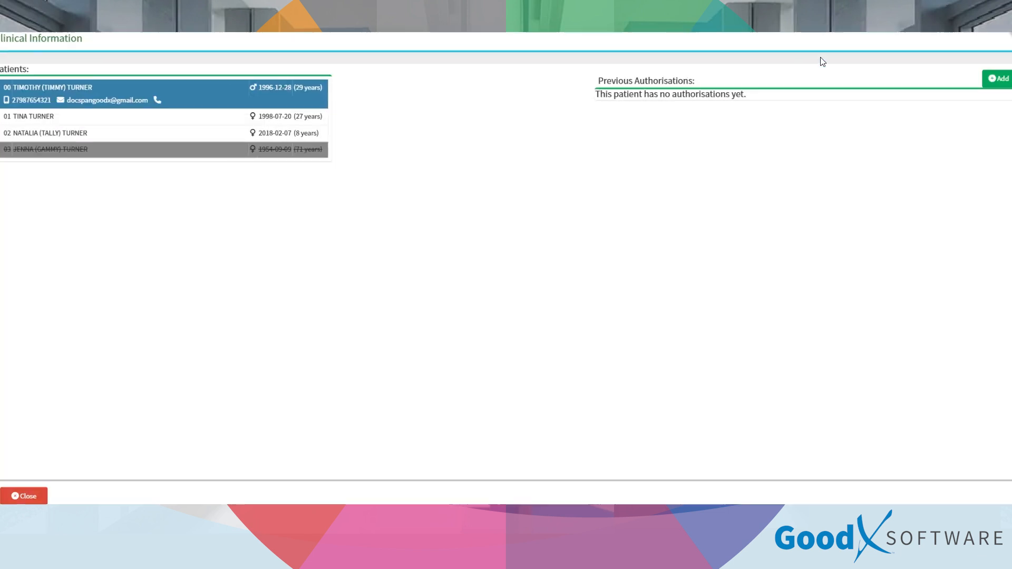
{"action": "left_click", "coordinate": [987, 83]}
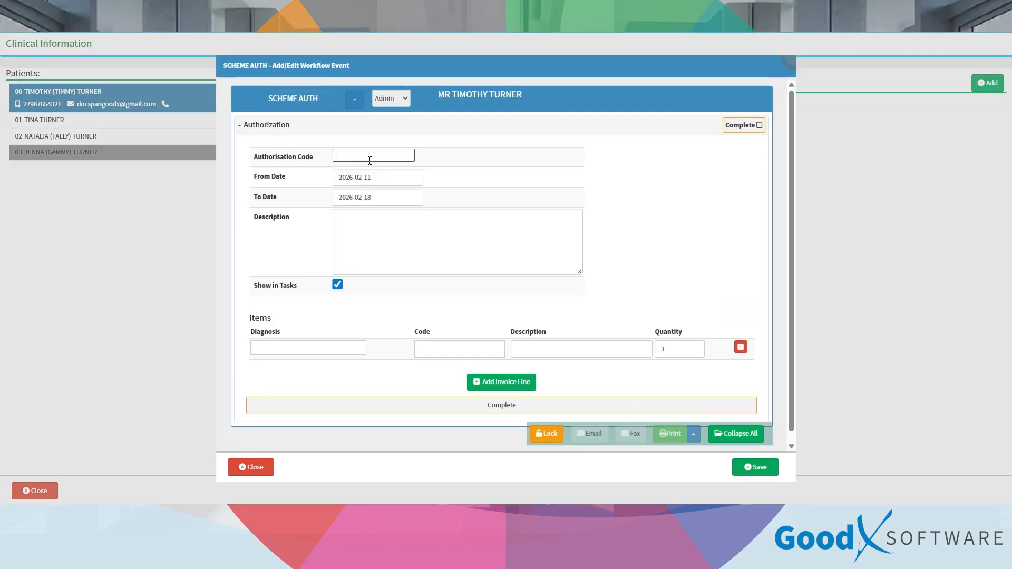
{"action": "left_click", "coordinate": [249, 468]}
{"action": "left_click", "coordinate": [37, 493]}
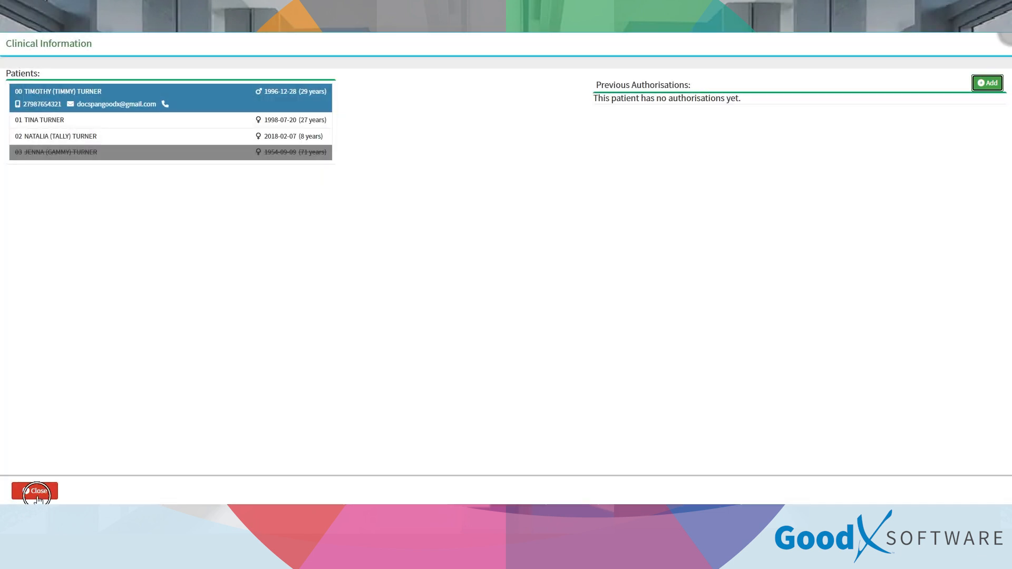
{"action": "left_click", "coordinate": [900, 54]}
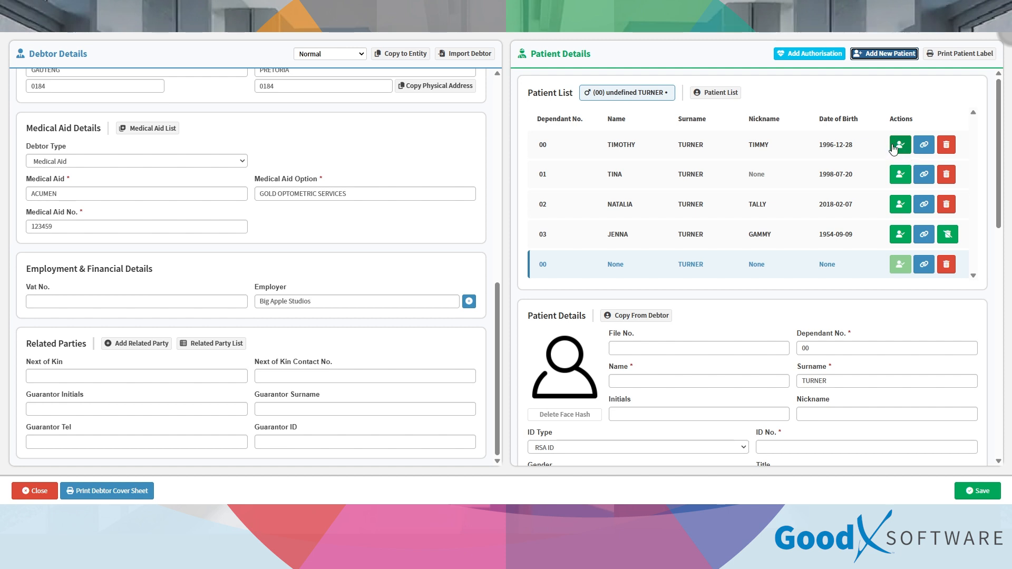
Step: Queue the 2018-born dependant for linking to the main member, then leave without saving
{"action": "left_click", "coordinate": [922, 148]}
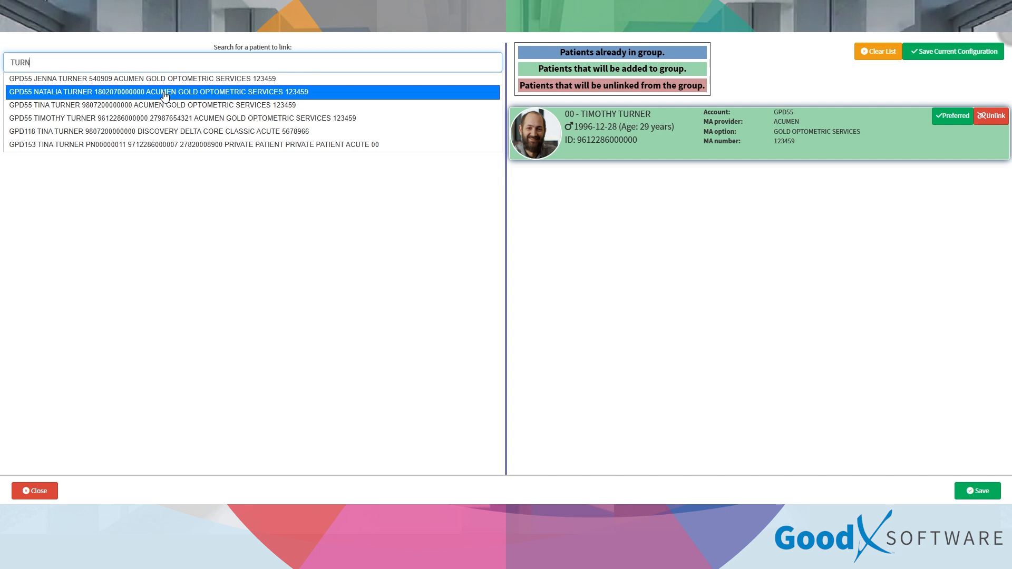
{"action": "left_click", "coordinate": [165, 96]}
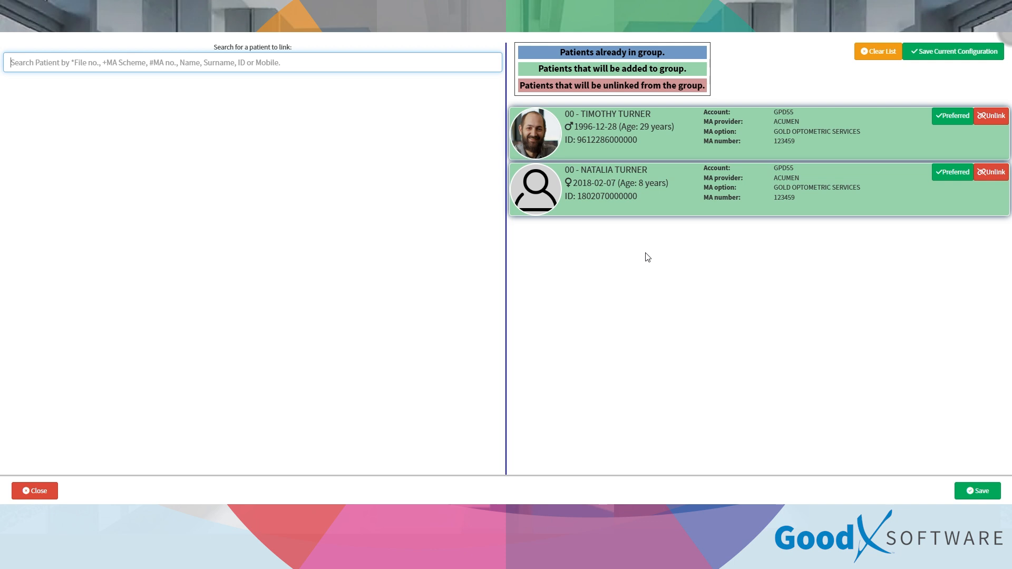
{"action": "left_click", "coordinate": [35, 489]}
{"action": "left_click", "coordinate": [484, 161]}
{"action": "scroll", "coordinate": [801, 321], "scroll_direction": "down", "scroll_amount": 7}
{"action": "scroll", "coordinate": [801, 321], "scroll_direction": "up", "scroll_amount": 1}
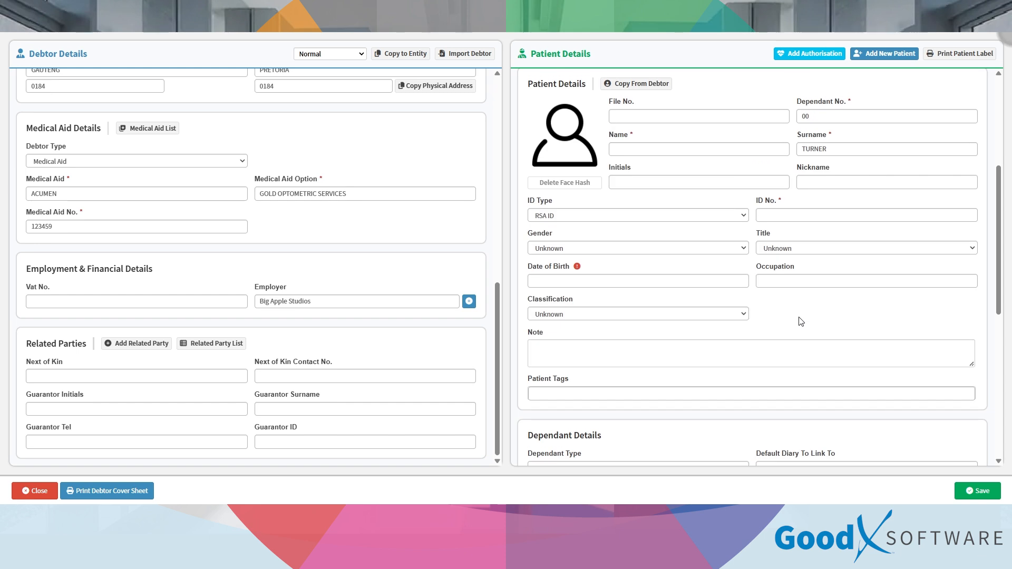
Step: Copy the debtor's details into the new patient, then check its contact points and addresses
{"action": "left_click", "coordinate": [627, 87]}
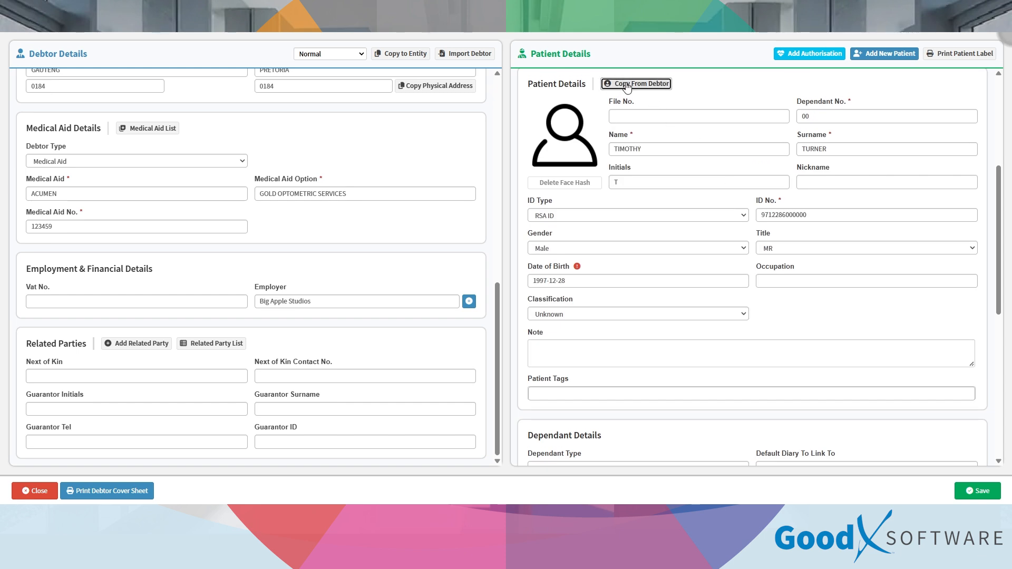
{"action": "scroll", "coordinate": [780, 235], "scroll_direction": "down", "scroll_amount": 3}
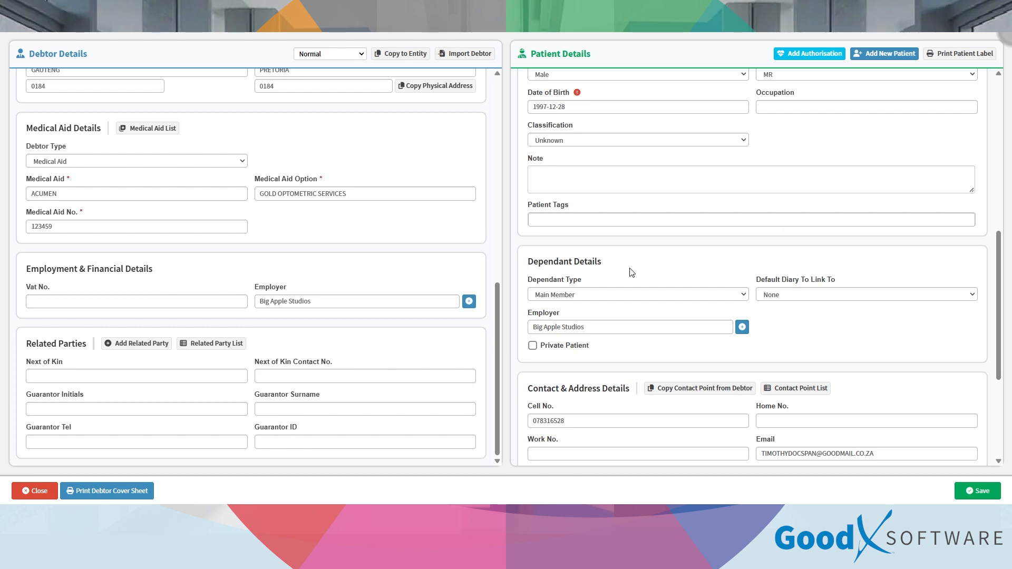
{"action": "scroll", "coordinate": [632, 273], "scroll_direction": "down", "scroll_amount": 3}
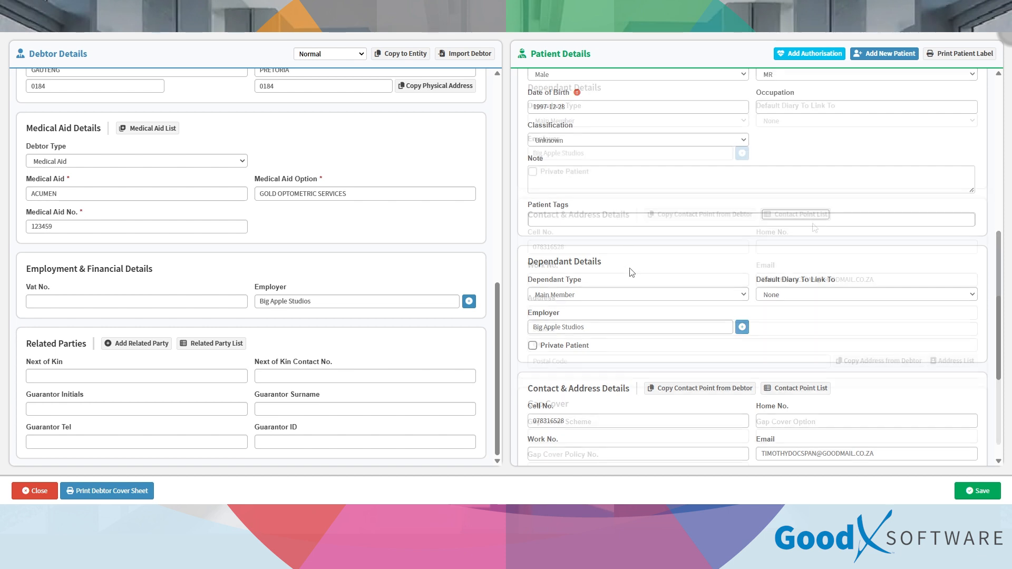
{"action": "scroll", "coordinate": [369, 221], "scroll_direction": "up", "scroll_amount": 3}
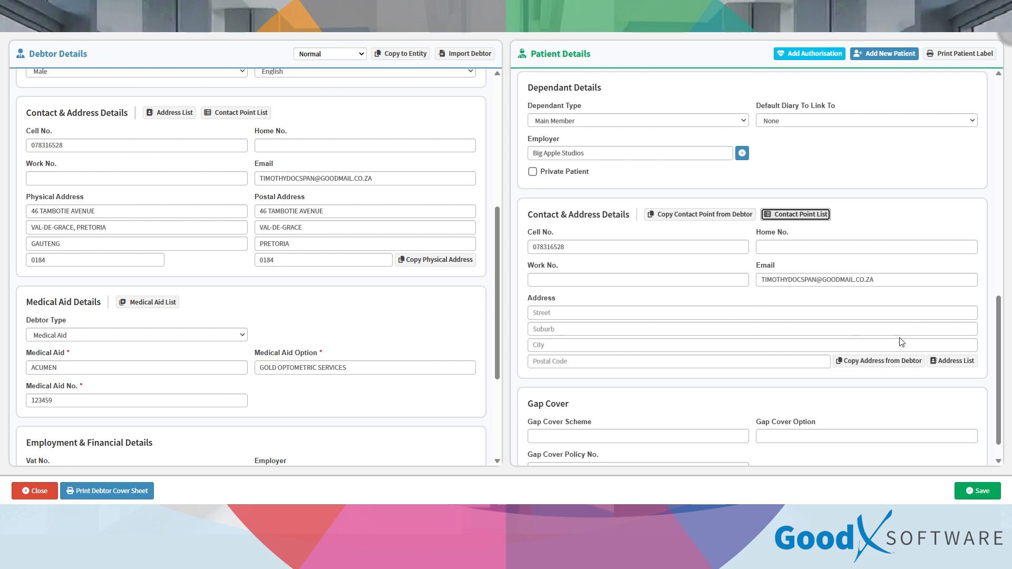
{"action": "left_click", "coordinate": [788, 214]}
{"action": "left_click", "coordinate": [954, 362]}
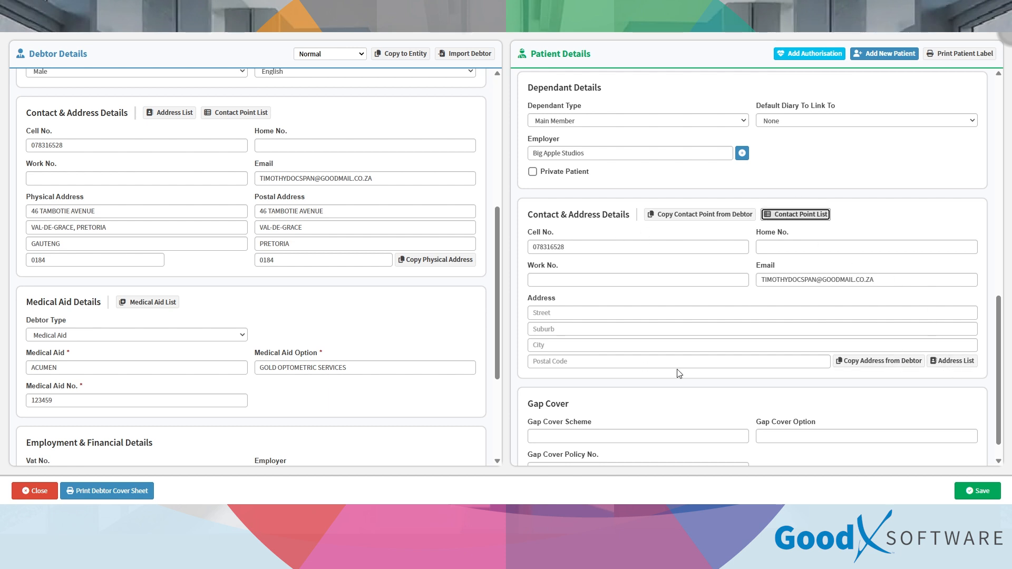